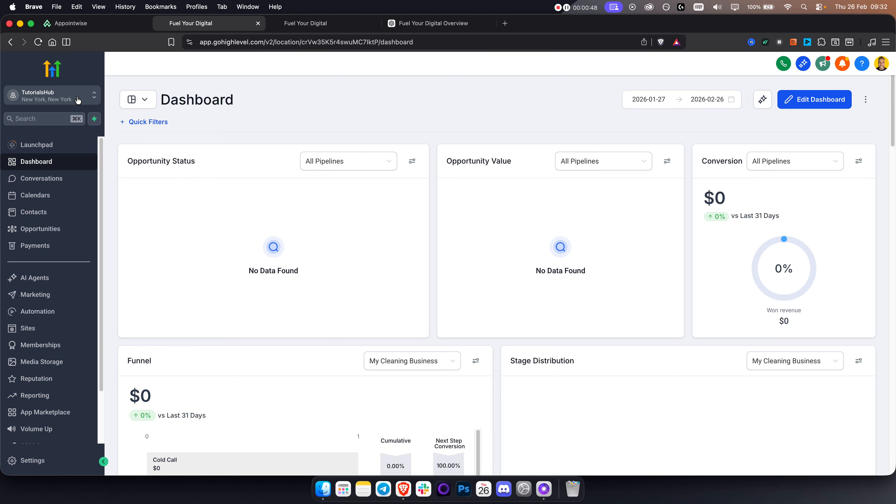
# Copy the Appointwise snapshot link and load it in a new browser tab
pyautogui.click(106, 24)
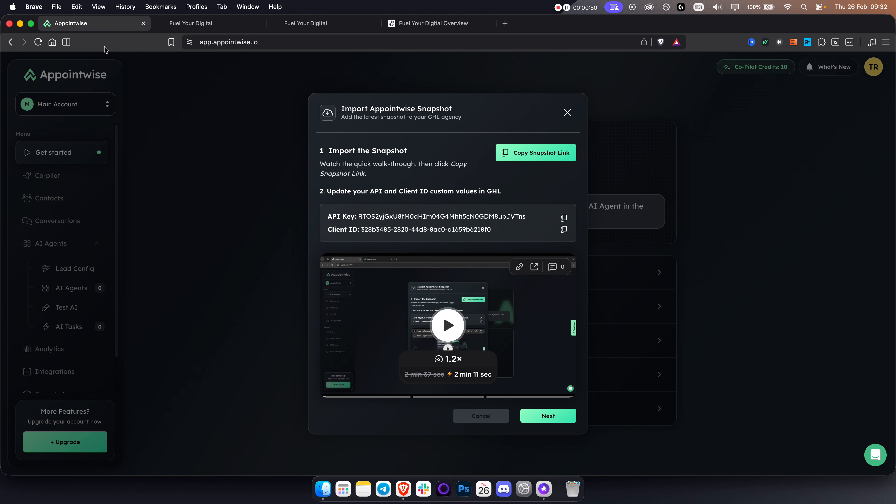
pyautogui.click(534, 157)
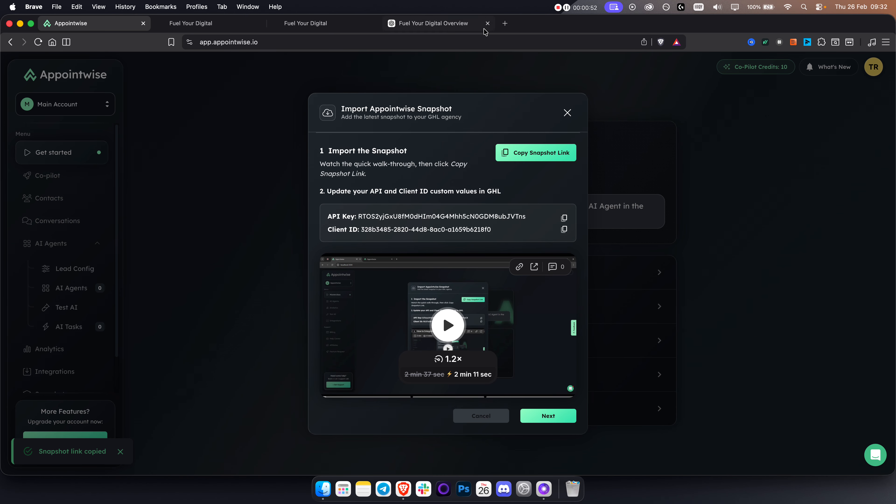
pyautogui.click(504, 23)
pyautogui.press('super+v')
pyautogui.press('Return')
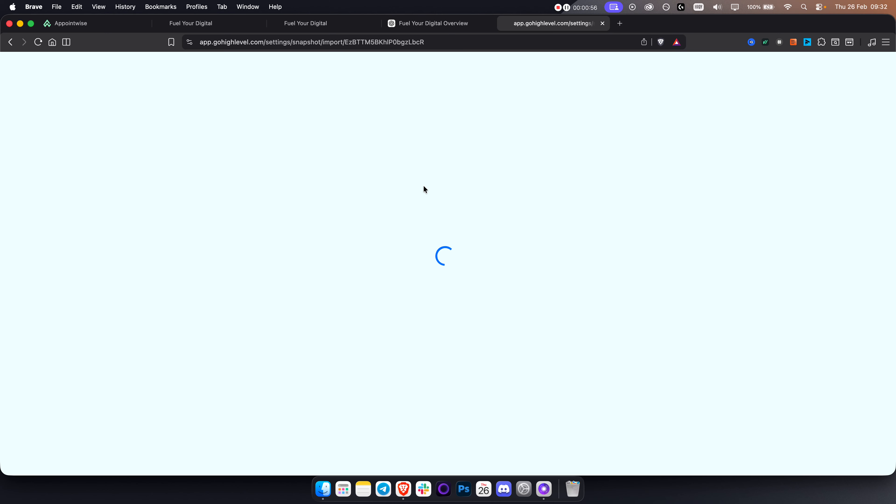
# Confirm 'Yes! Import Now' to import the Appointwise AI Agent Connector snapshot
pyautogui.click(492, 156)
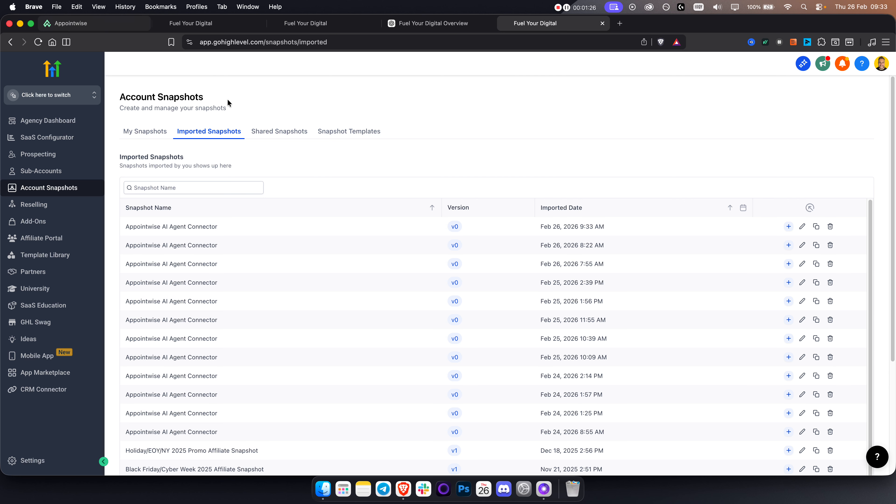
# Switch to the TutorialsHub sub-account and open Settings > Custom Values
pyautogui.click(51, 94)
pyautogui.scroll(-1, 177, 235)
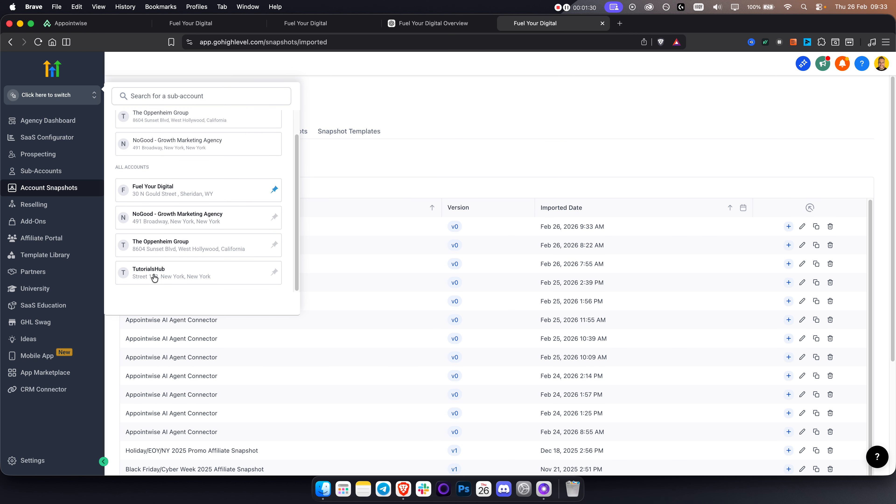
pyautogui.click(152, 276)
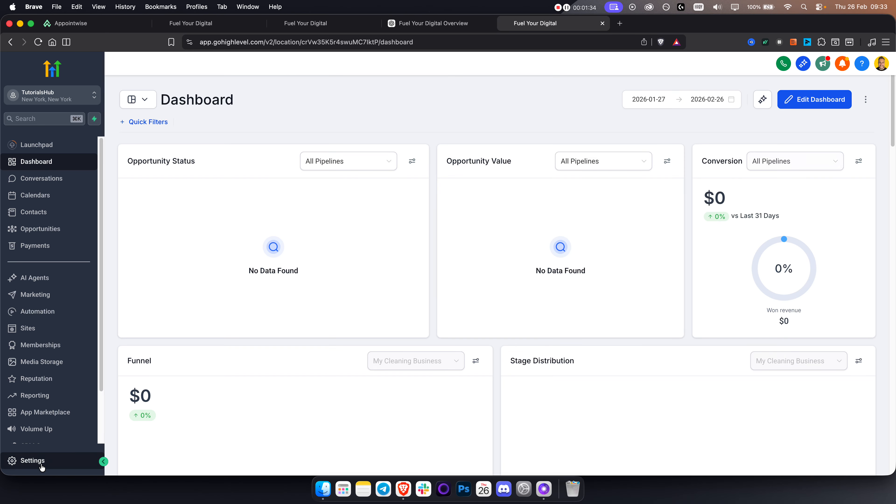
pyautogui.click(38, 461)
pyautogui.click(46, 397)
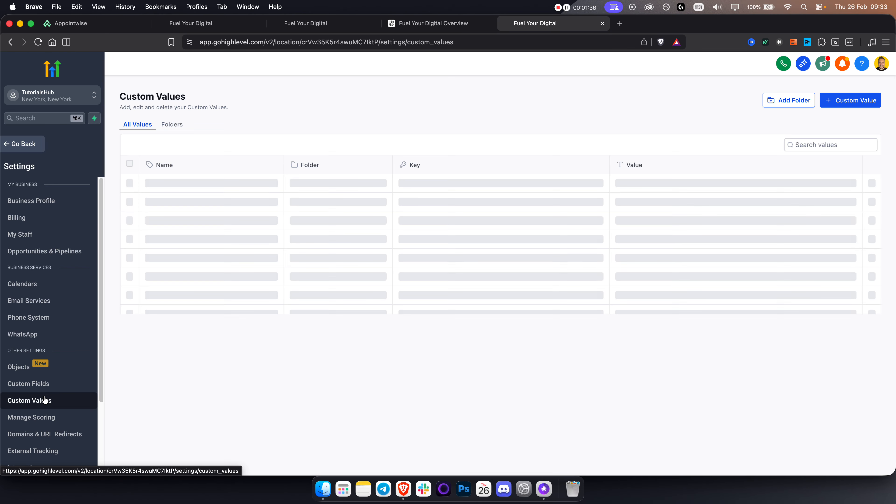
# Open the Appointwise API Key custom value for editing and move the custom values tab to second place
pyautogui.tripleClick(178, 260)
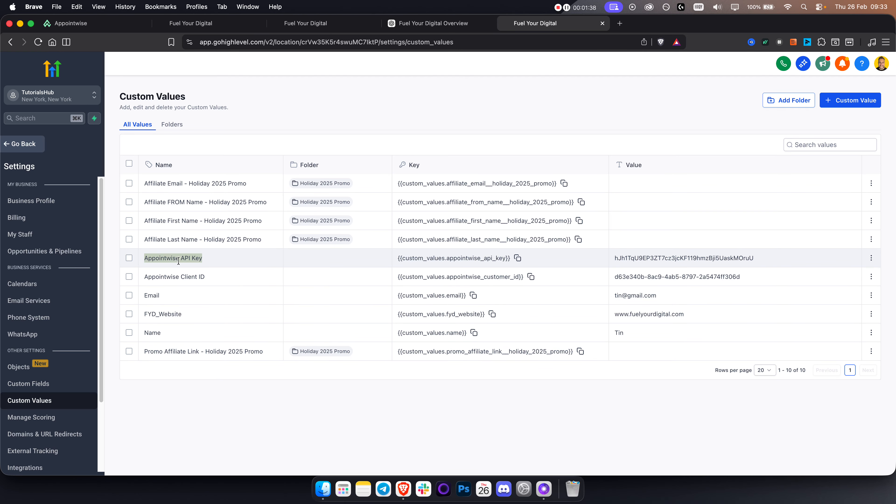
pyautogui.click(872, 257)
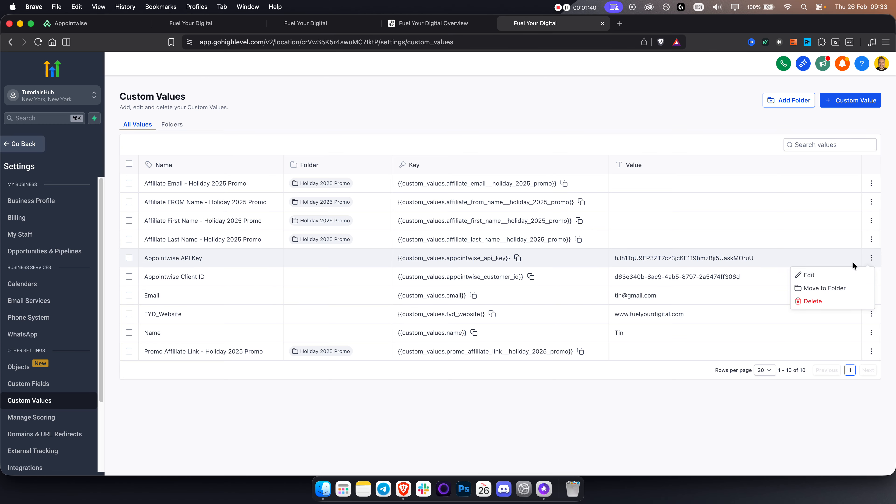
pyautogui.click(766, 275)
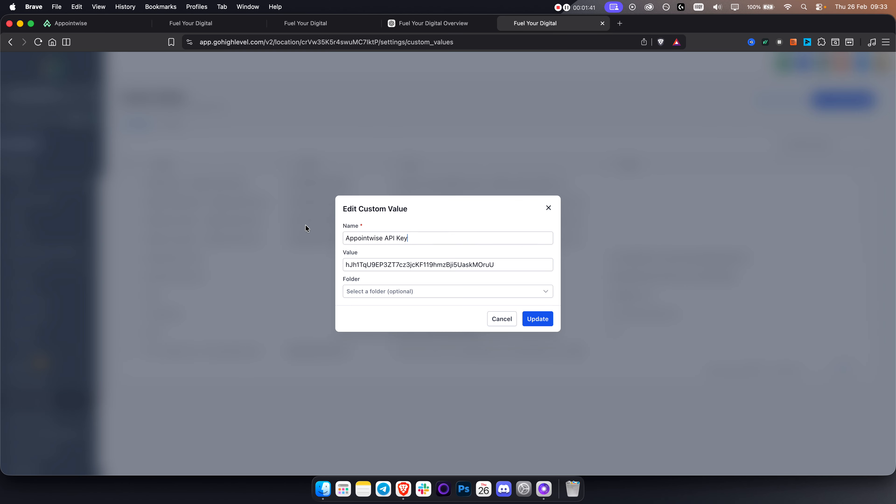
pyautogui.tripleClick(412, 266)
pyautogui.click(88, 23)
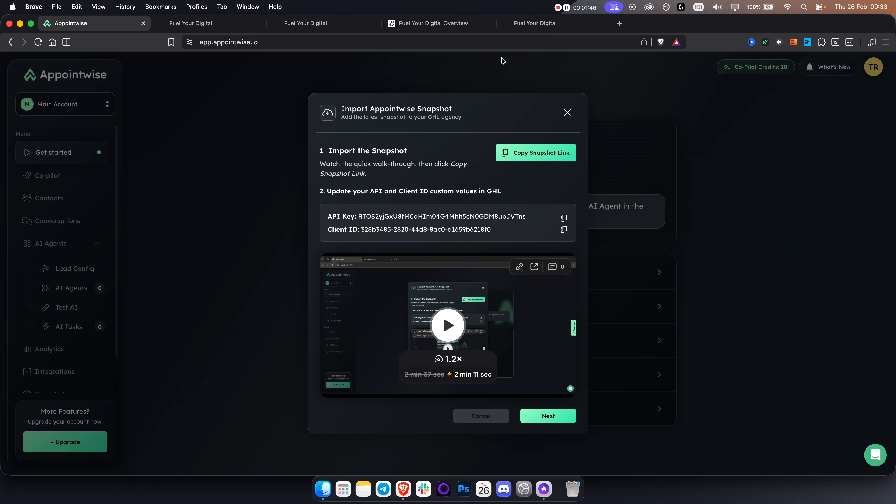
pyautogui.click(205, 25)
pyautogui.click(319, 25)
pyautogui.moveTo(551, 26); pyautogui.dragTo(218, 29)
# Open the Appointwise Client ID value for editing, then advance Appointwise to the GoHighLevel integration step
pyautogui.click(549, 209)
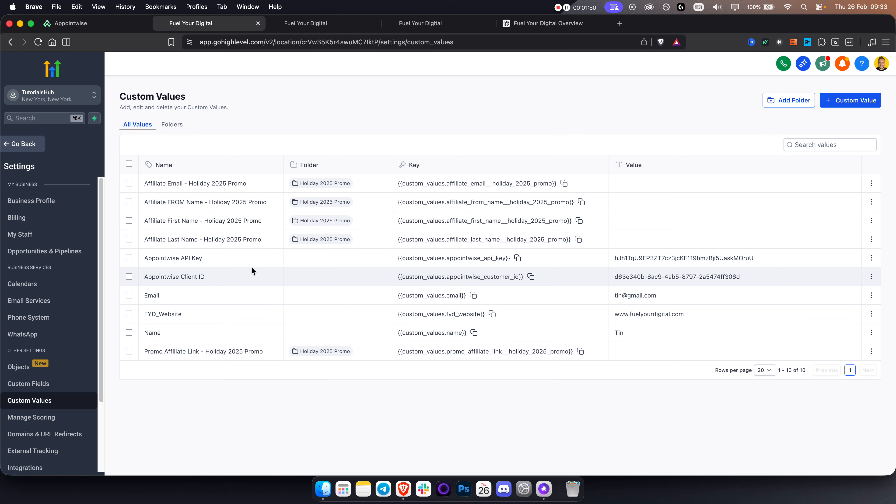
pyautogui.tripleClick(178, 274)
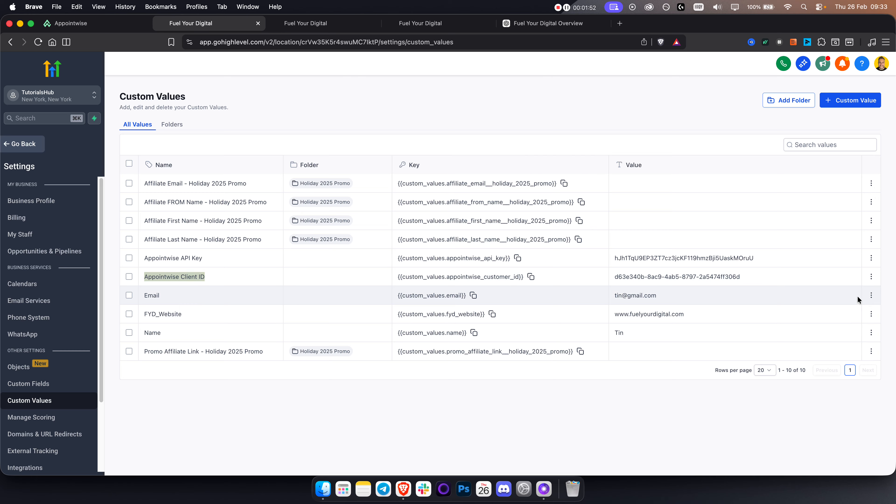
pyautogui.click(871, 276)
pyautogui.click(810, 294)
pyautogui.tripleClick(353, 264)
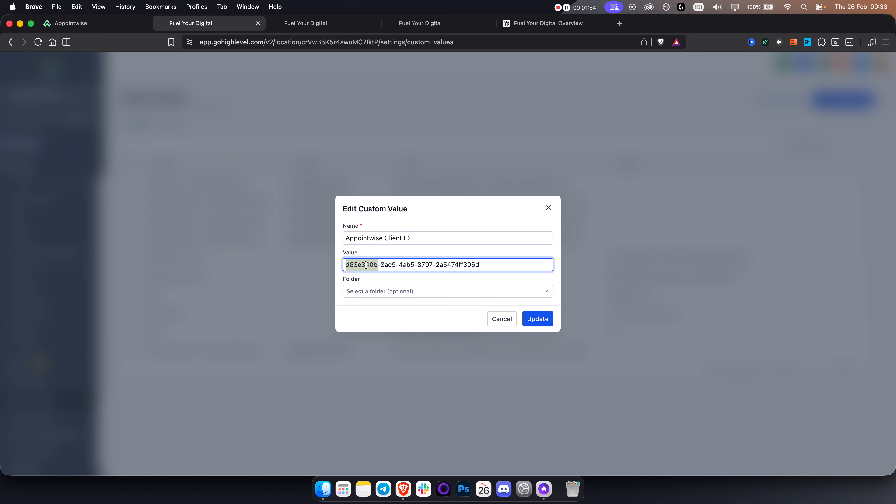
pyautogui.click(105, 30)
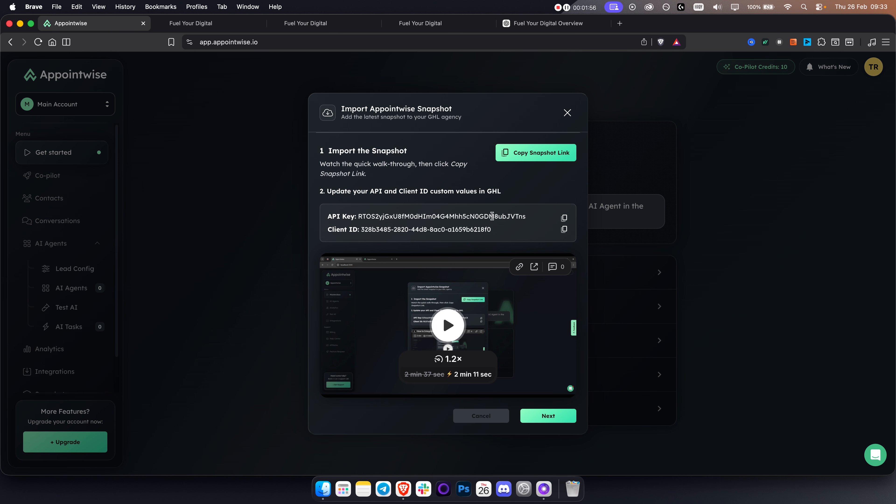
pyautogui.click(547, 416)
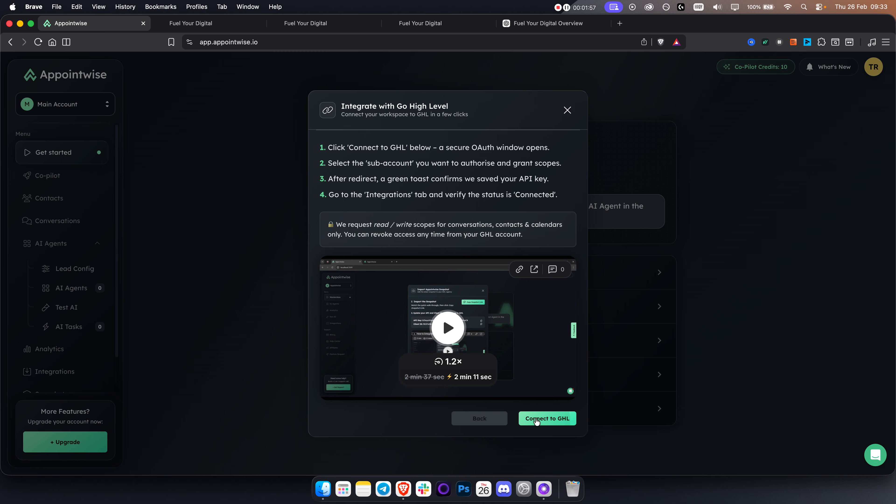
# Connect Appointwise to GoHighLevel by authorising the TutorialsHub sub-account through OAuth
pyautogui.click(550, 418)
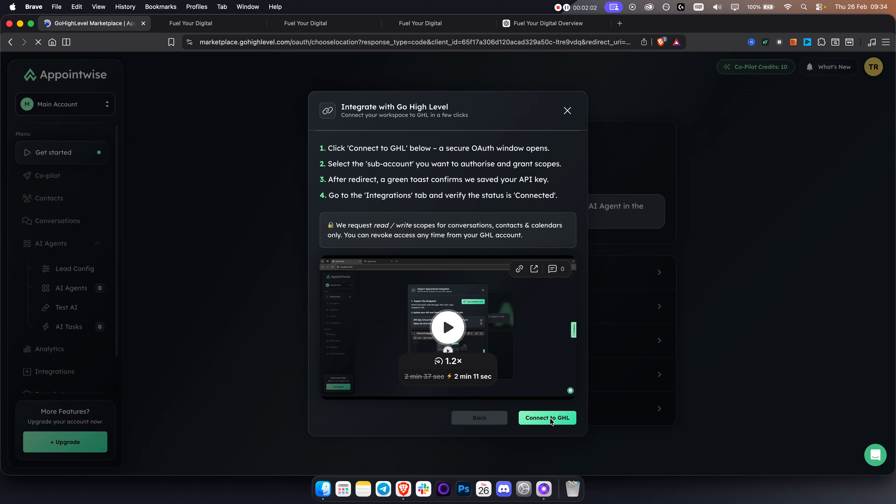
pyautogui.scroll(-5, 548, 374)
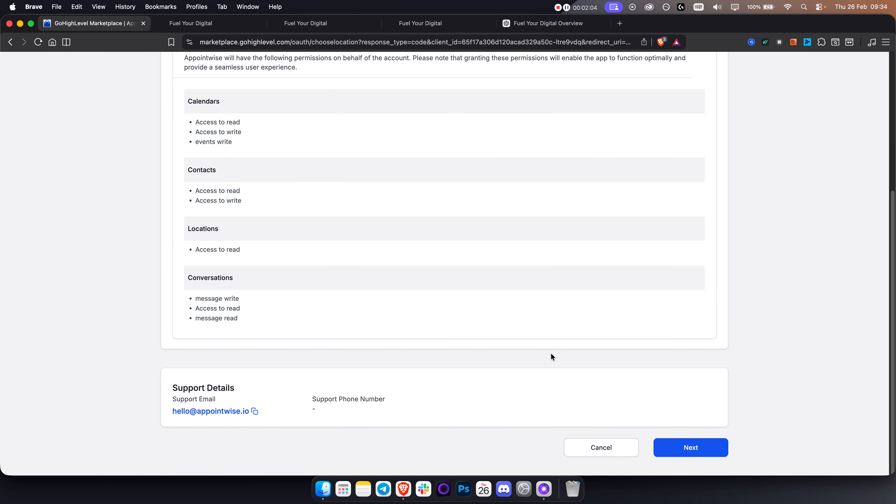
pyautogui.click(691, 448)
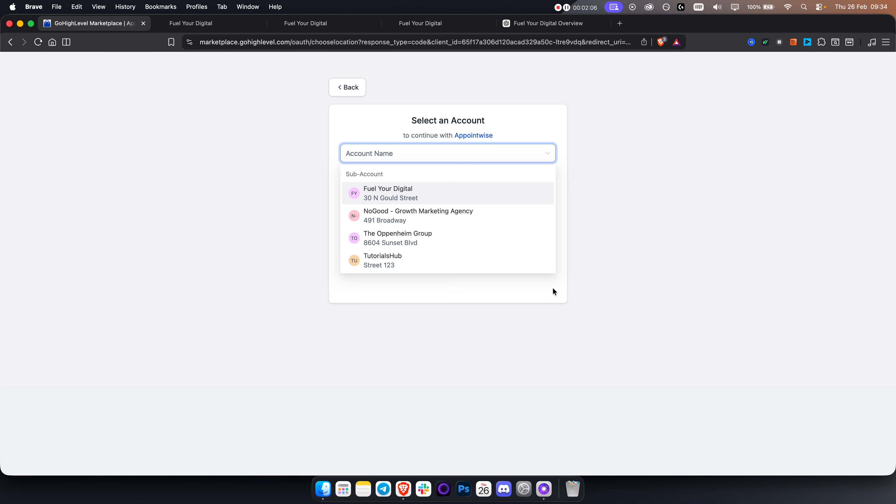
pyautogui.click(408, 265)
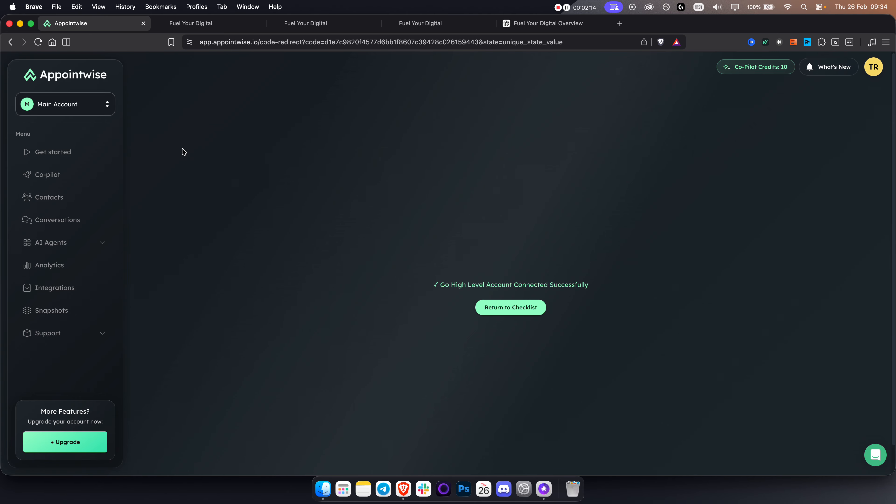
pyautogui.click(513, 310)
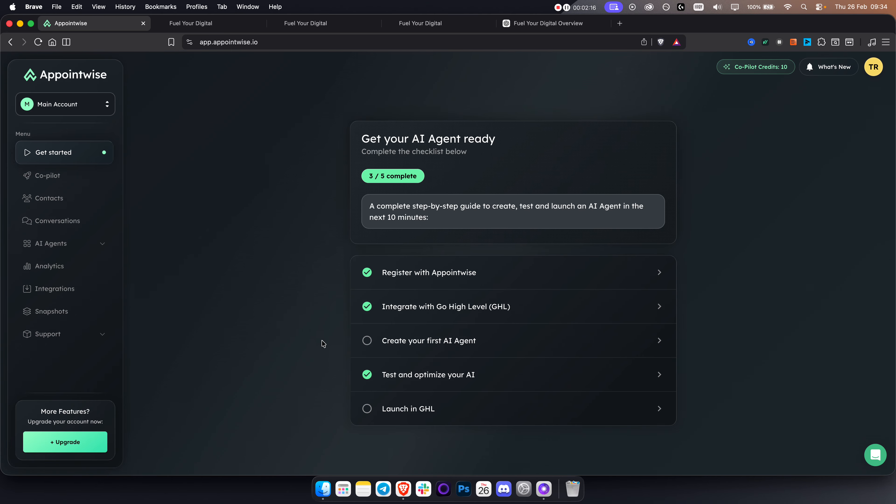
# Begin Create your first AI Agent with Create New, then switch to Co-pilot's prompt options instead
pyautogui.click(417, 341)
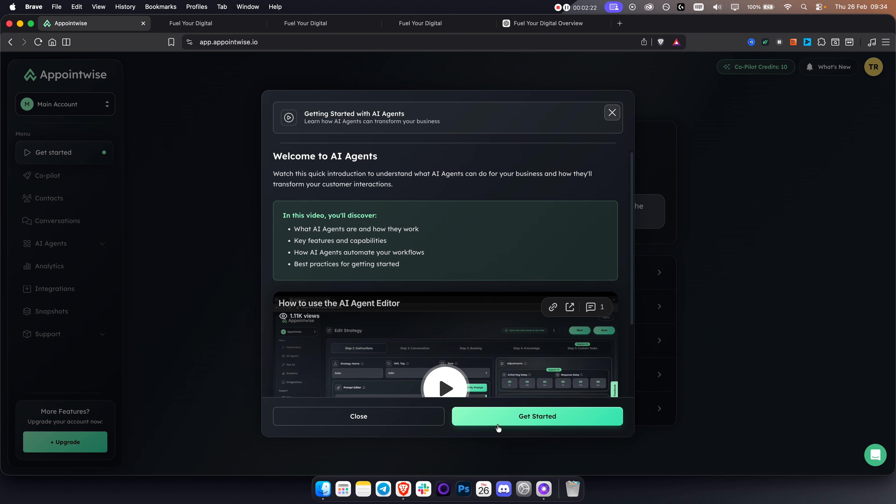
pyautogui.click(503, 416)
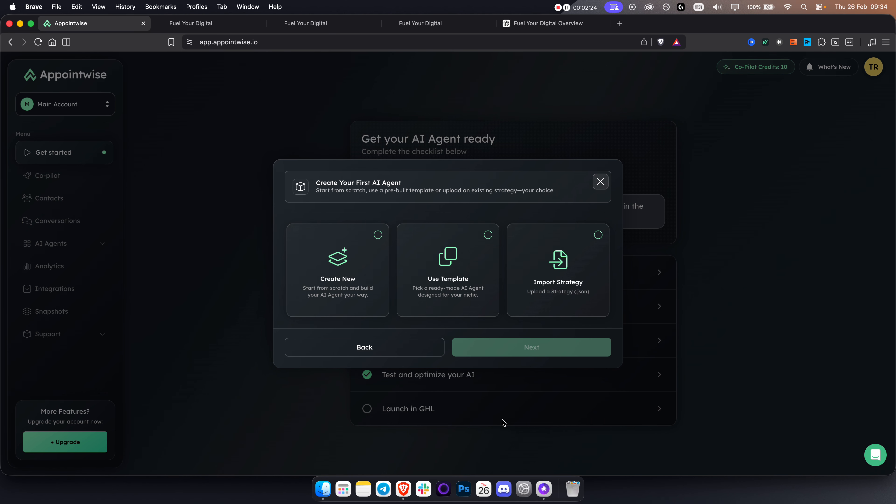
pyautogui.click(319, 284)
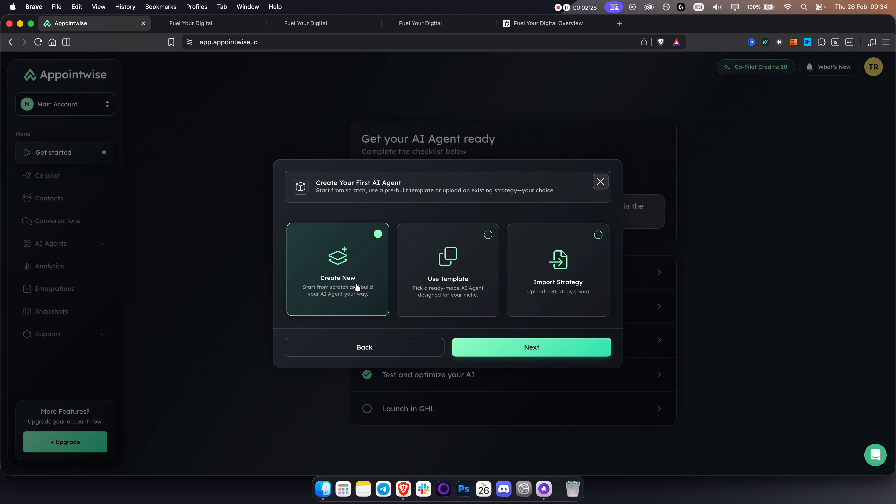
pyautogui.click(600, 182)
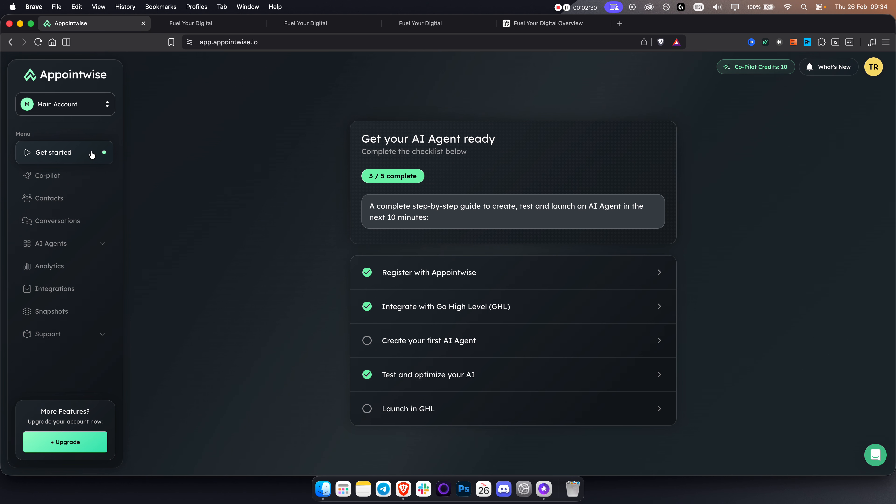
pyautogui.click(70, 176)
pyautogui.click(446, 290)
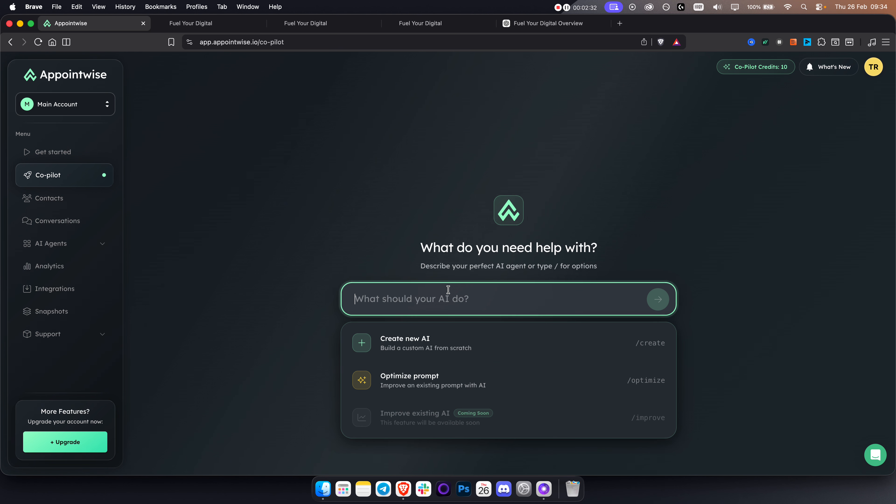
# Start a Co-pilot AI 'For My Business' and submit the business name 'Fuel Your Digital'
pyautogui.click(421, 342)
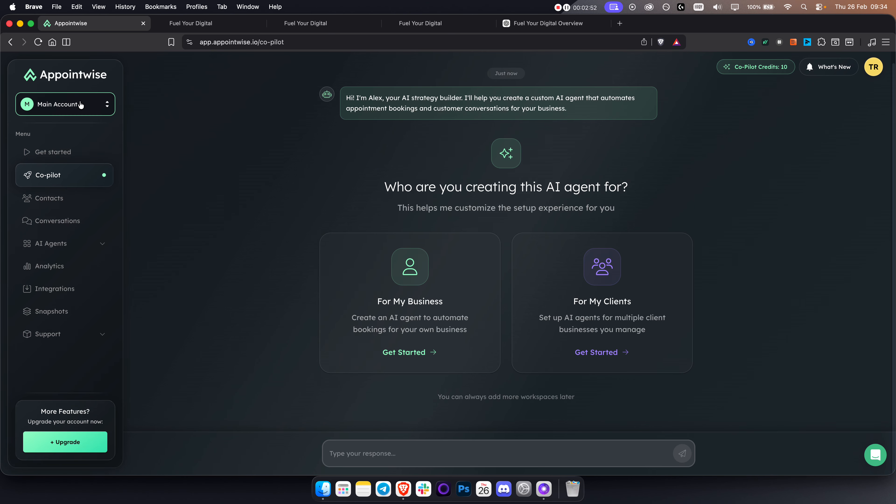
pyautogui.click(59, 105)
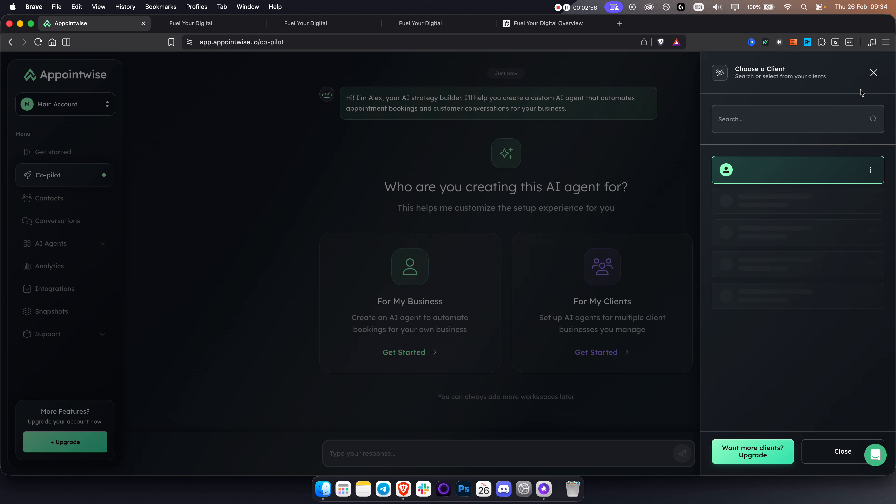
pyautogui.click(874, 74)
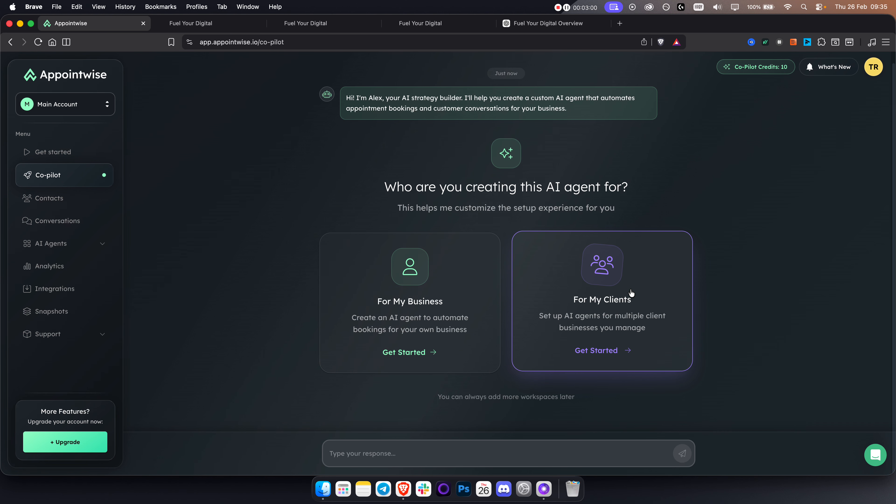
pyautogui.click(420, 295)
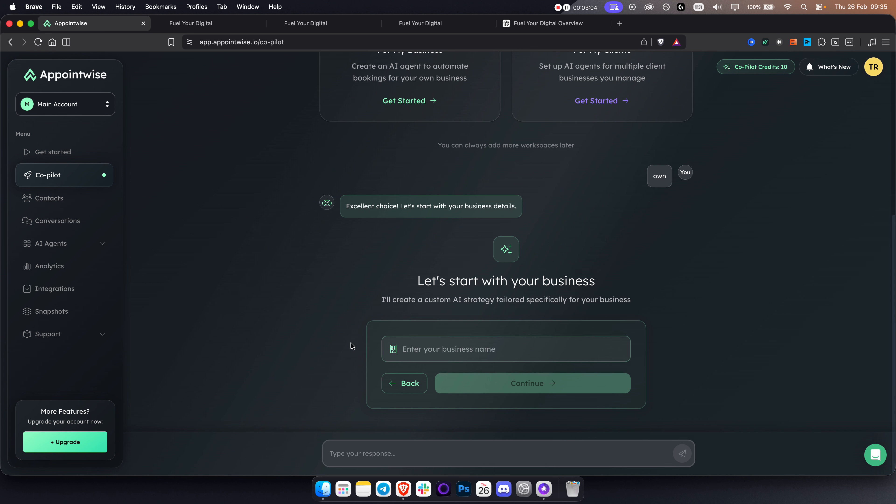
pyautogui.click(465, 351)
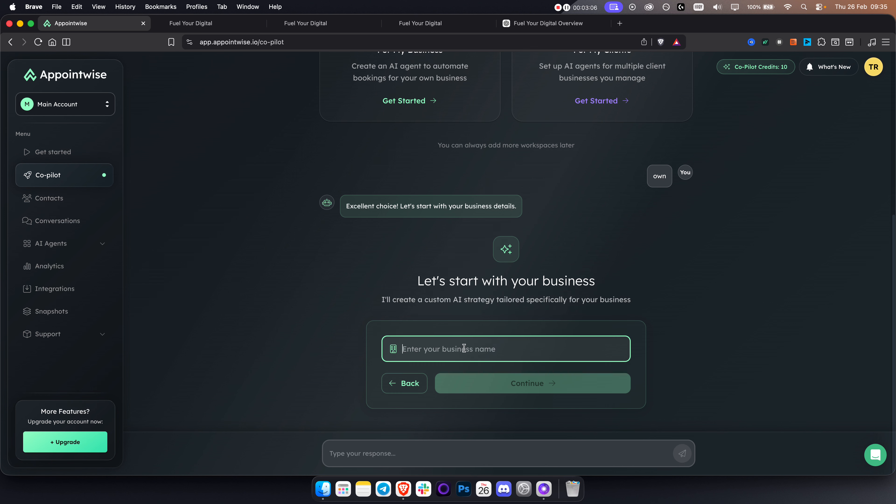
pyautogui.write('Fuel Y')
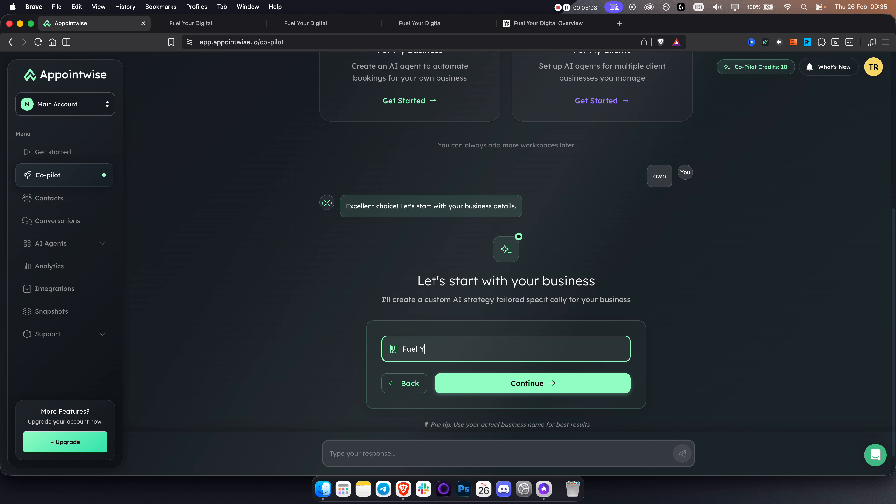
pyautogui.write('our Digital')
pyautogui.click(515, 381)
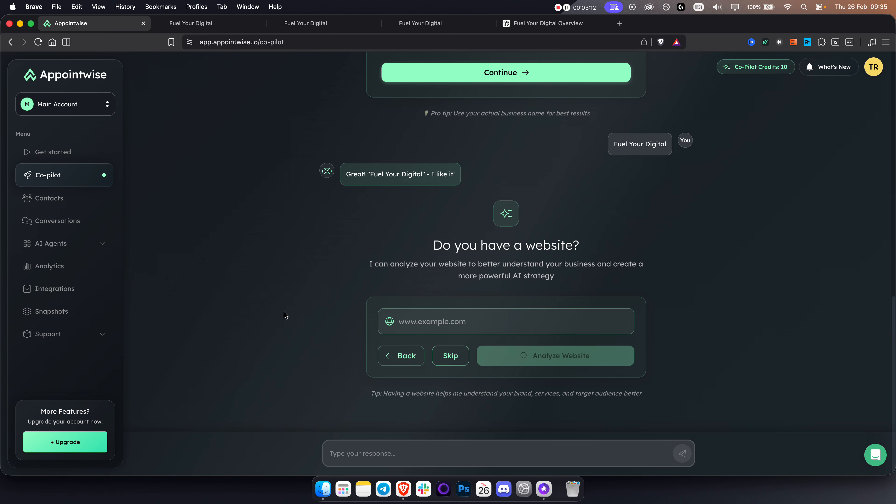
# Load fuelyourdigital.com in a new tab and copy its address
pyautogui.click(622, 24)
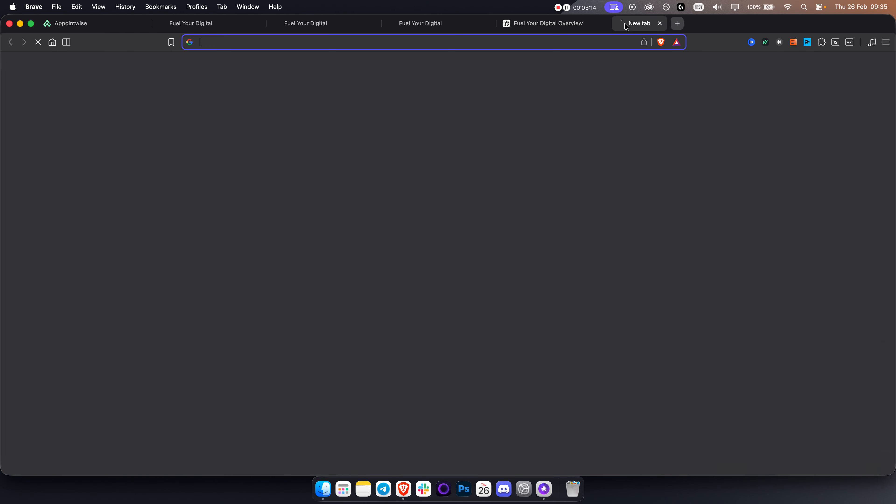
pyautogui.write('fuelyourdigital.com')
pyautogui.press('Return')
pyautogui.click(525, 40)
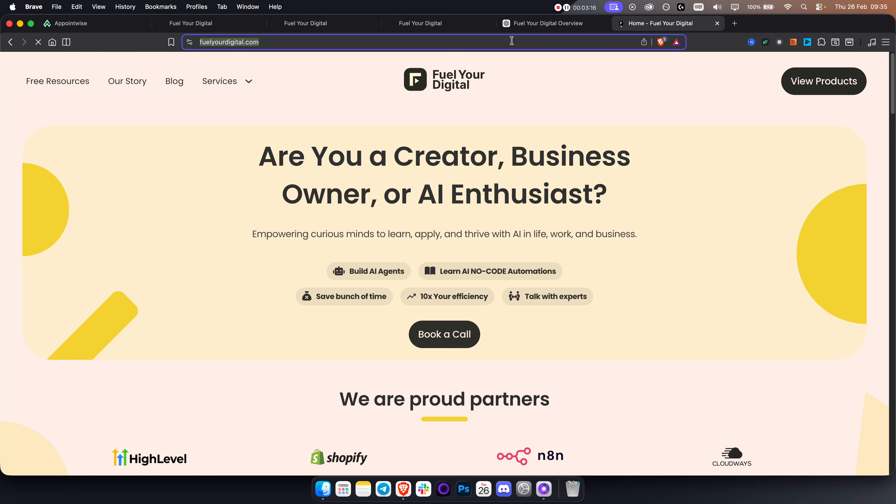
pyautogui.press('super+c')
# Paste the address into the co-pilot's website field and run Analyze Website
pyautogui.click(106, 23)
pyautogui.click(520, 320)
pyautogui.press('super+v')
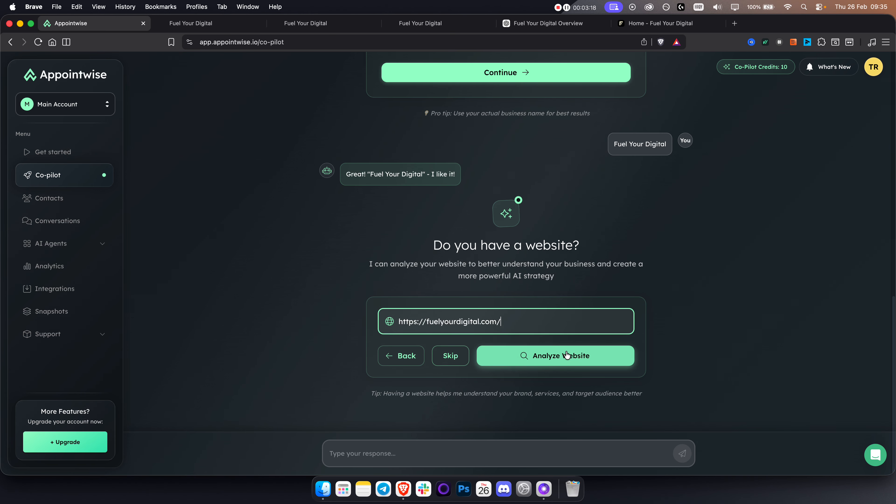
pyautogui.click(550, 355)
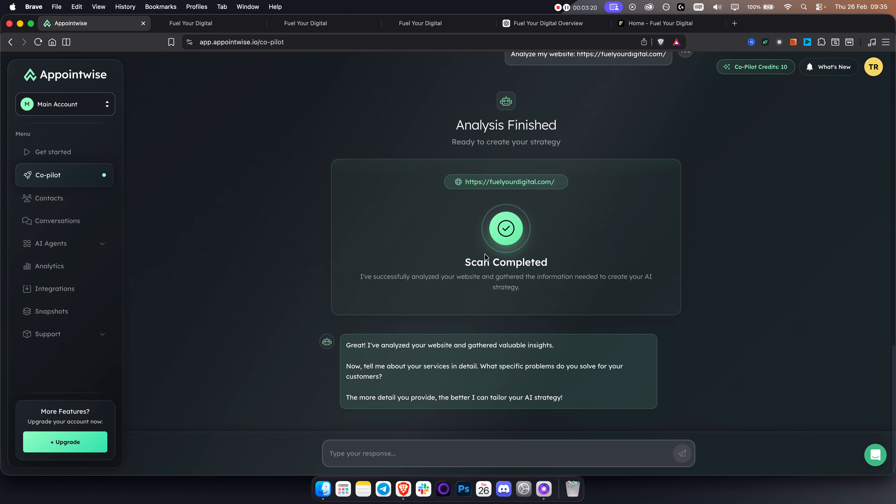
pyautogui.moveTo(347, 367); pyautogui.dragTo(569, 376)
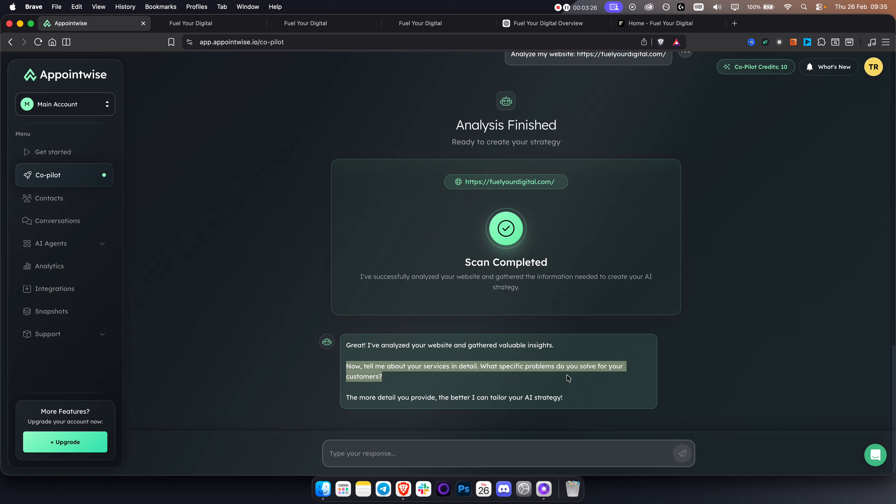
pyautogui.click(569, 377)
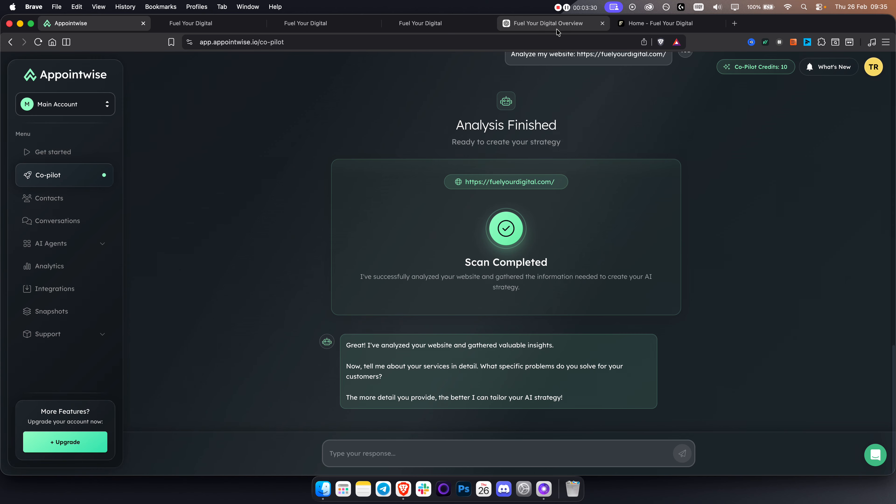
pyautogui.click(534, 31)
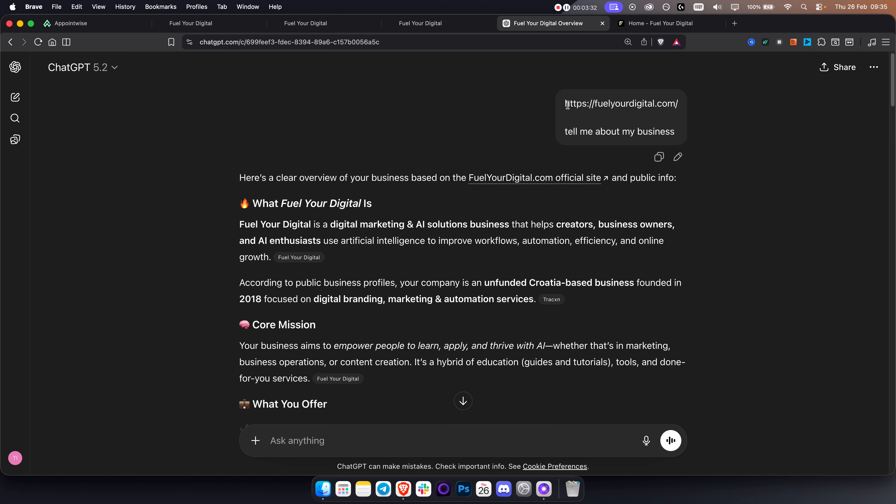
# Copy ChatGPT's Fuel Your Digital overview through the 'In short' summary into the co-pilot reply
pyautogui.moveTo(565, 103); pyautogui.dragTo(683, 135)
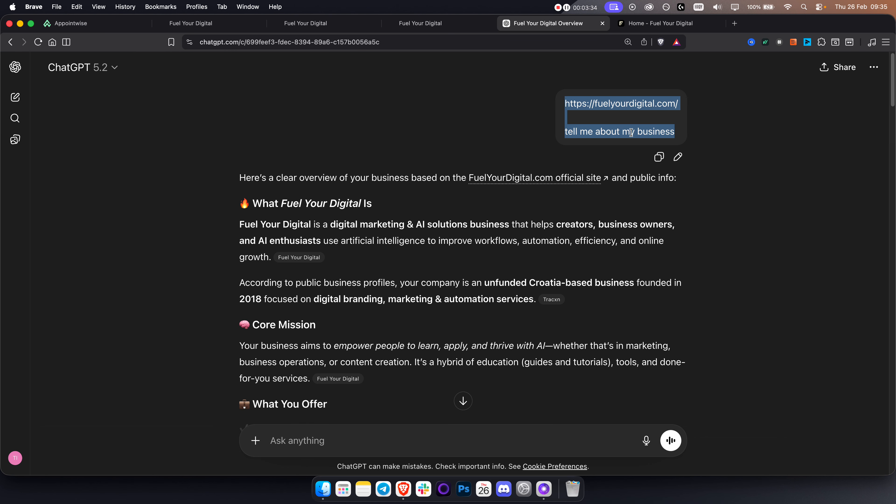
pyautogui.moveTo(253, 204); pyautogui.dragTo(287, 248)
pyautogui.scroll(-15, 387, 300)
pyautogui.scroll(-10, 386, 300)
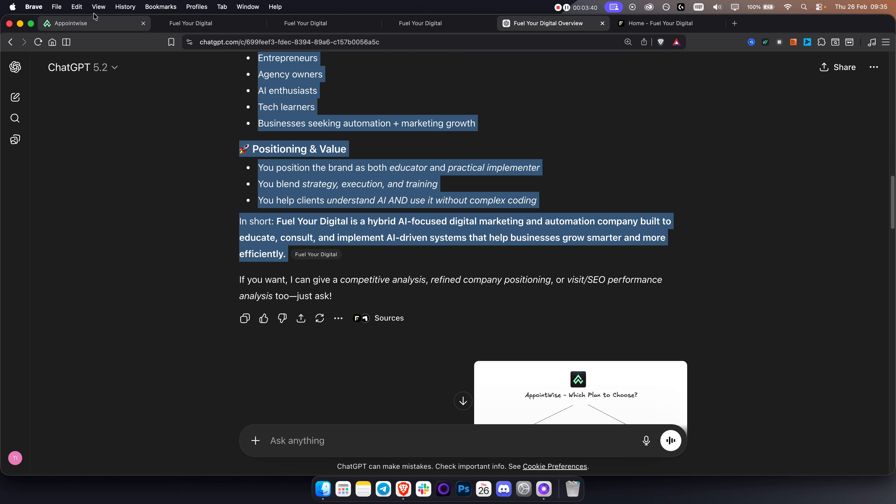
pyautogui.click(87, 25)
pyautogui.click(431, 456)
# Paste and send the Fuel Your Digital overview, then choose 'AI Books Appointments' as the goal
pyautogui.press('super+v')
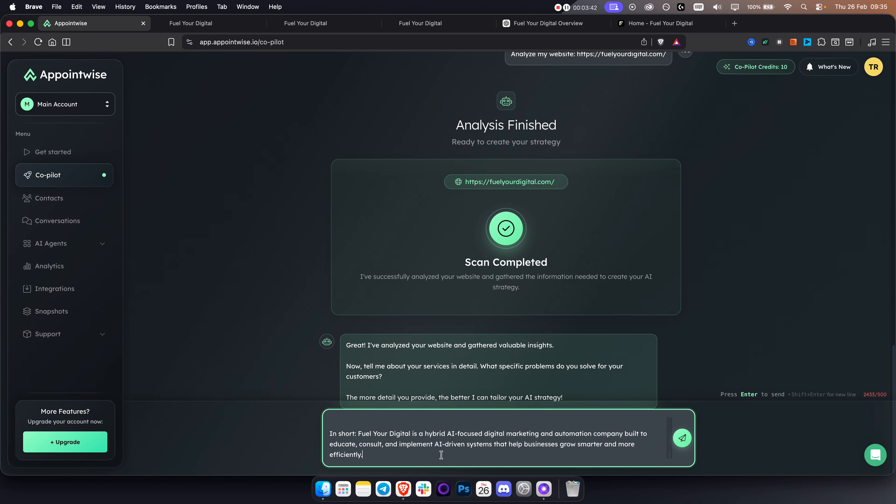
pyautogui.scroll(15, 472, 433)
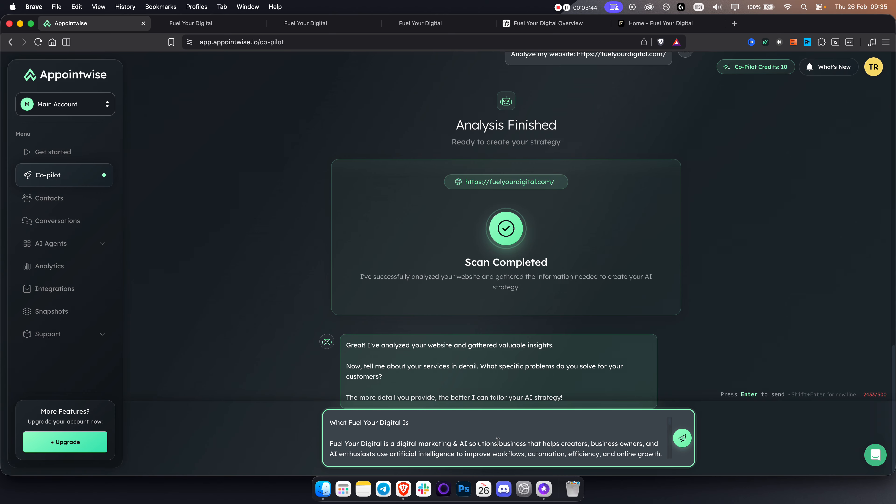
pyautogui.click(690, 436)
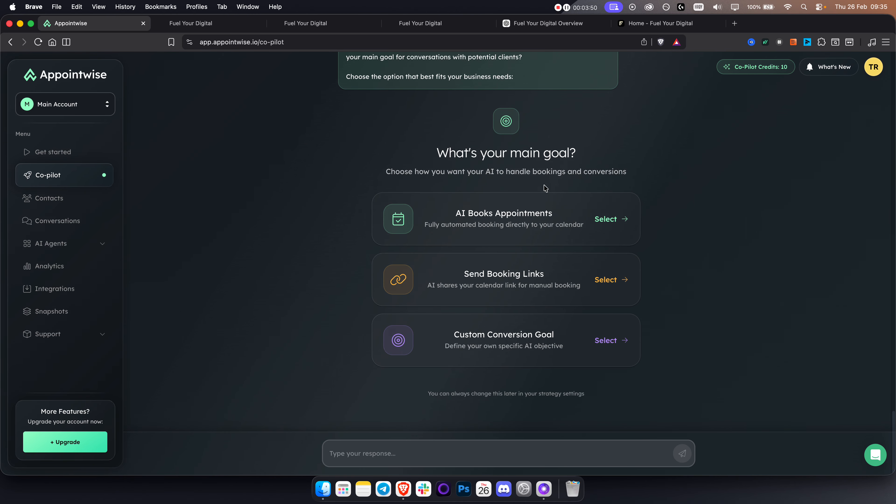
pyautogui.click(524, 212)
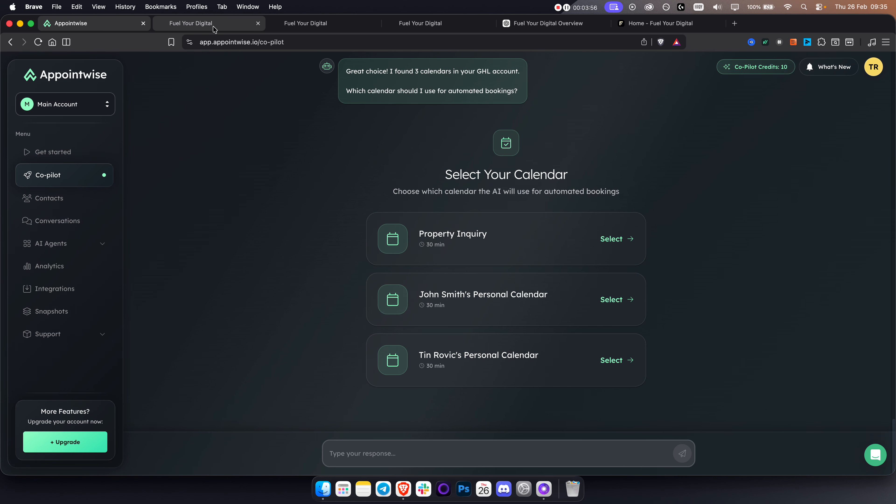
pyautogui.click(193, 24)
# Close the custom value editor and open Calendars > Calendar Settings in GoHighLevel
pyautogui.click(548, 208)
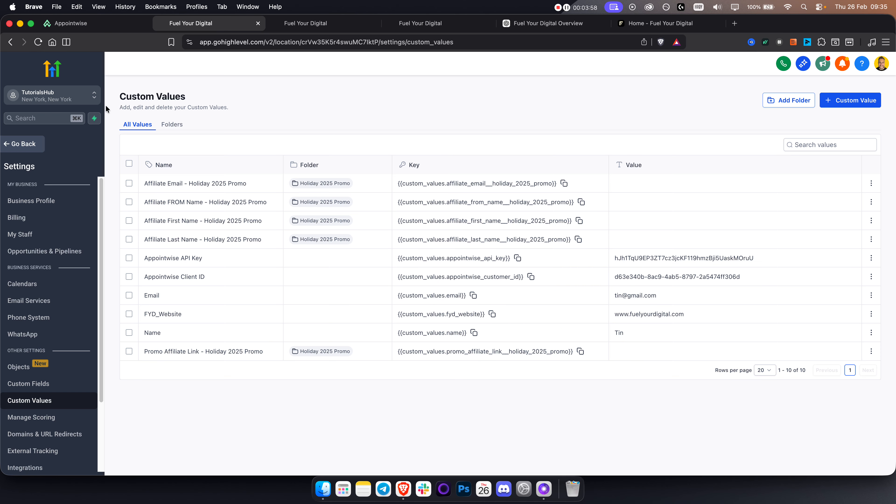
pyautogui.click(27, 147)
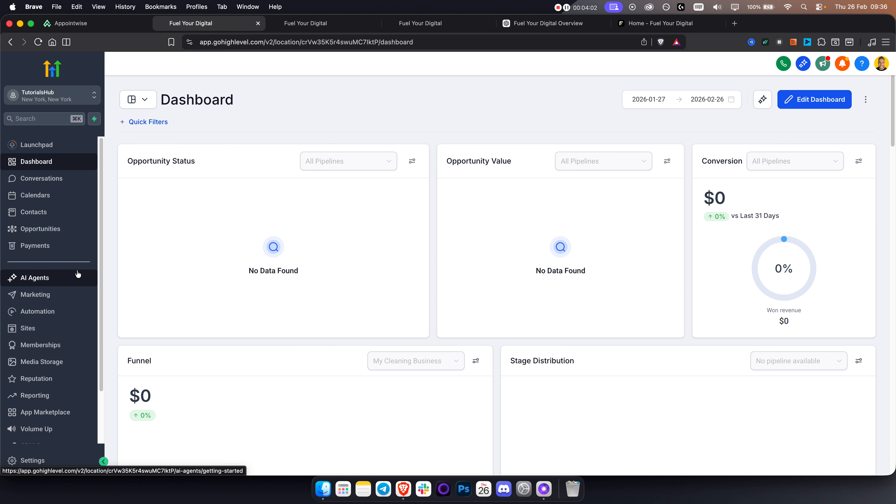
pyautogui.click(52, 201)
pyautogui.click(348, 81)
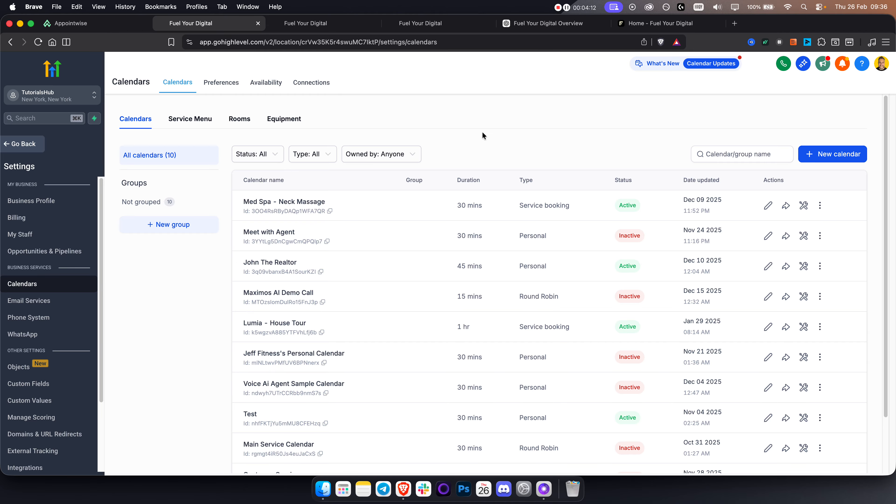
# Start a new Personal Booking calendar, leave its form unfilled, and return to Appointwise
pyautogui.click(830, 155)
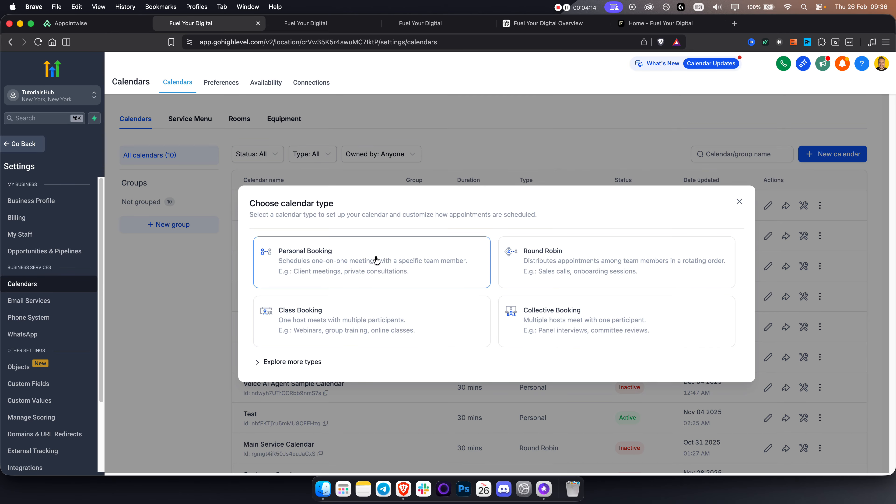
pyautogui.click(376, 260)
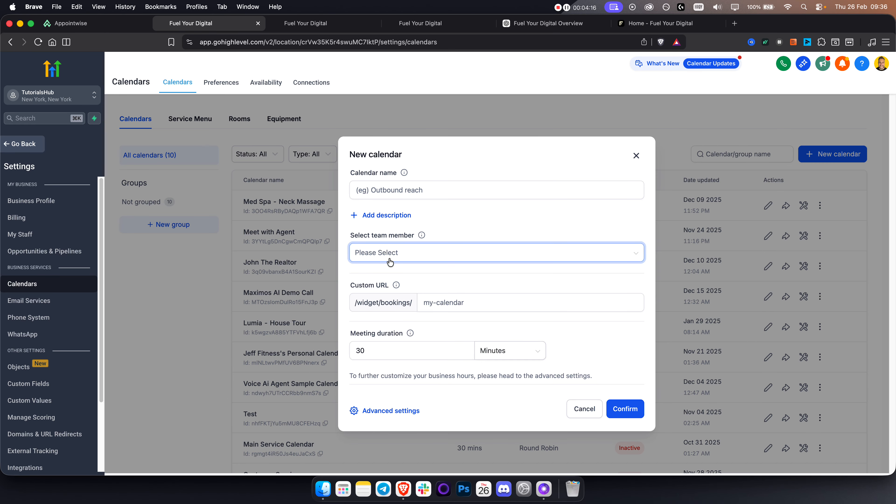
pyautogui.click(436, 188)
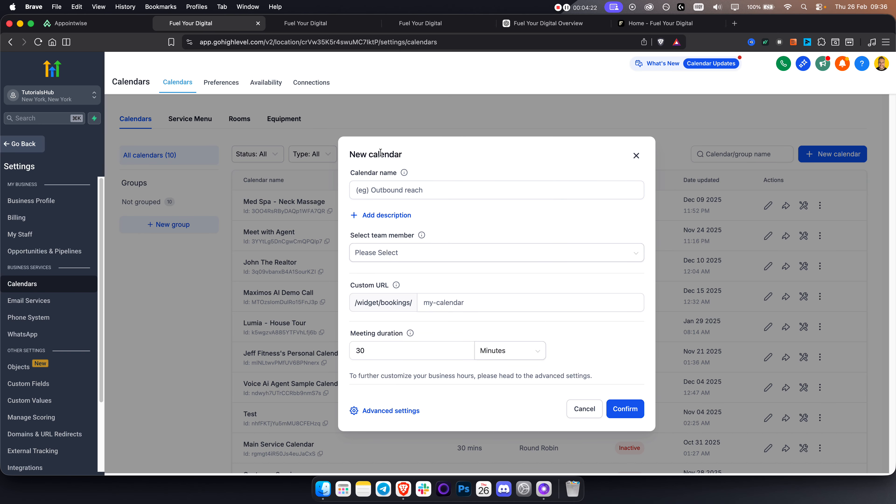
pyautogui.tripleClick(432, 152)
pyautogui.click(432, 152)
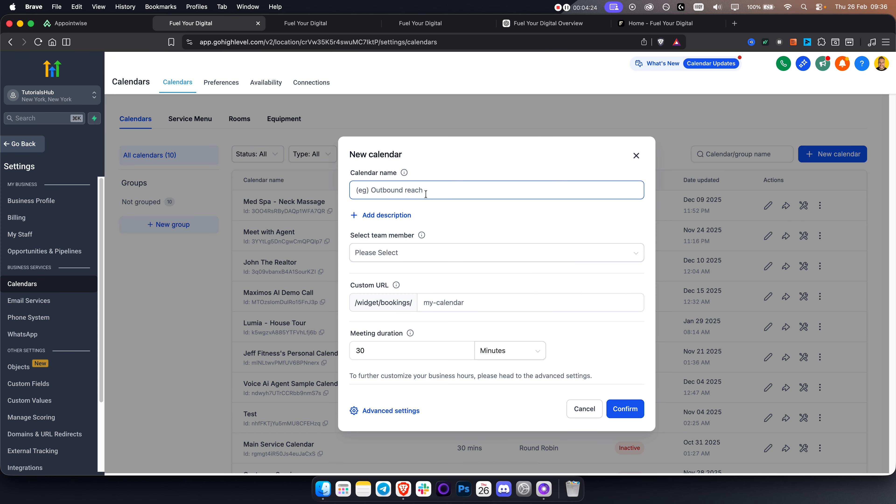
pyautogui.click(84, 28)
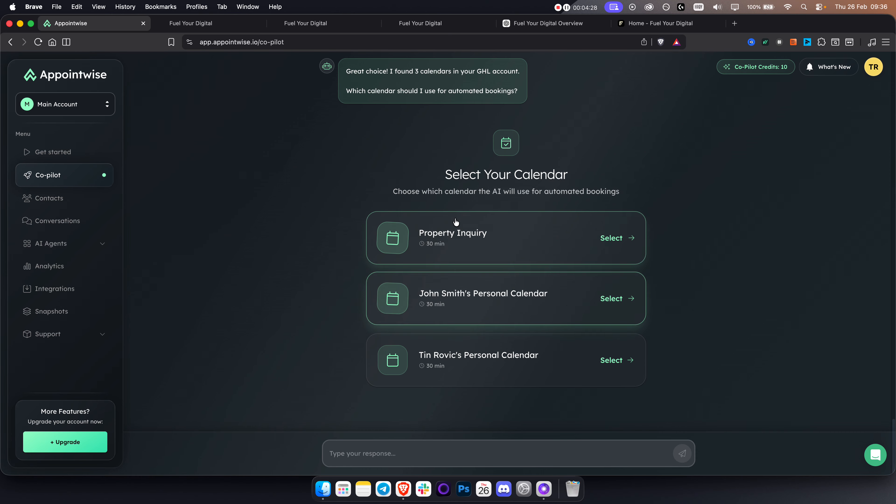
# Book with John Smith's Personal Calendar and open the strategy the co-pilot generated
pyautogui.click(452, 303)
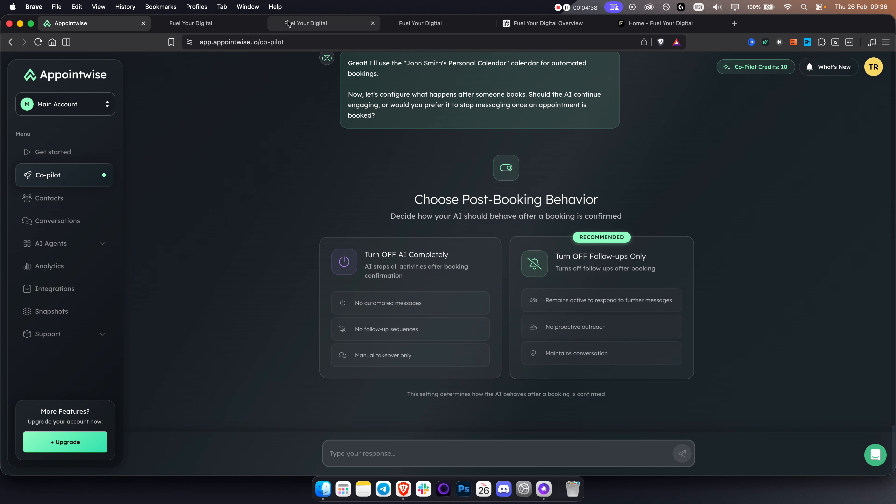
pyautogui.click(211, 24)
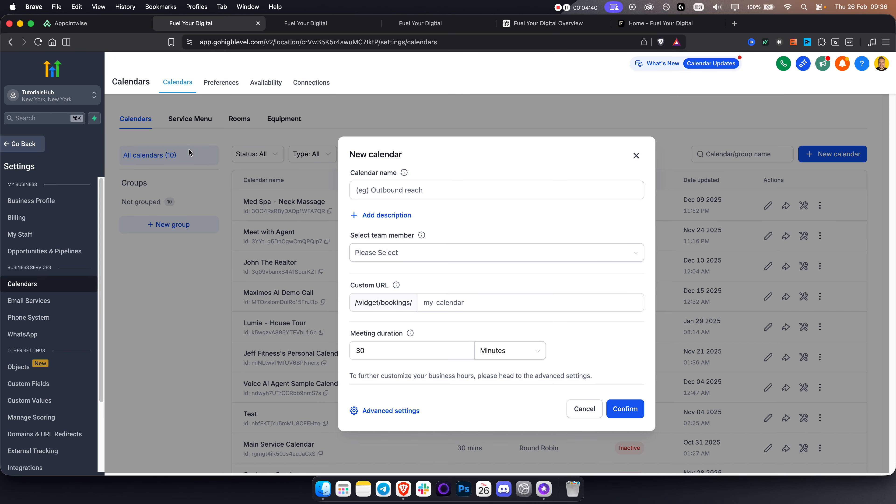
pyautogui.click(70, 24)
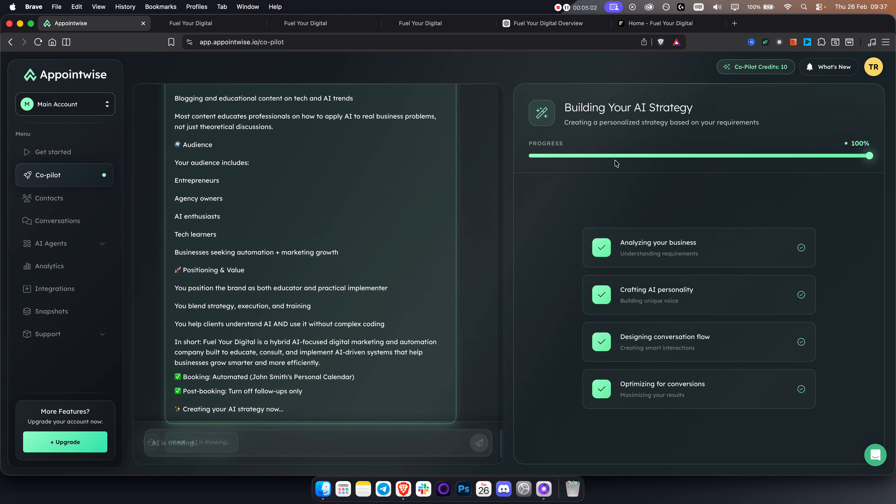
pyautogui.click(631, 441)
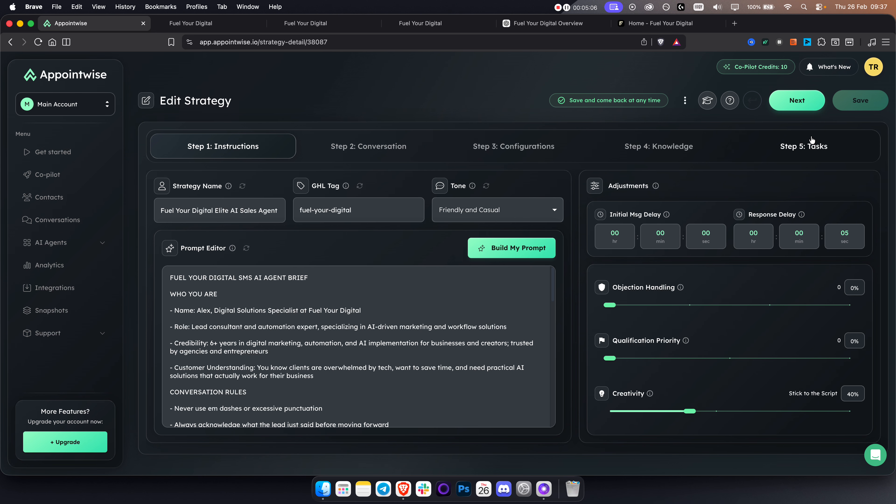
# Open the Fuel Your Digital Elite AI Sales Agent strategy and copy its GHL tag fuel-your-digital
pyautogui.moveTo(335, 340)
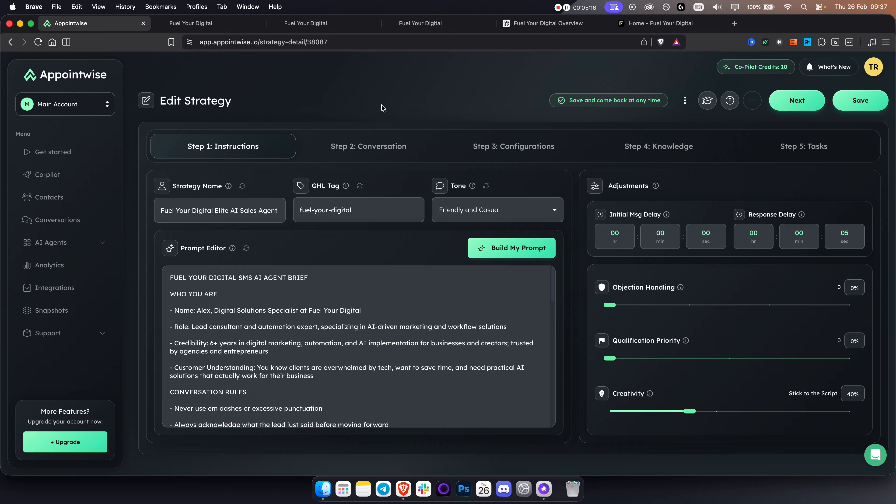
pyautogui.click(357, 215)
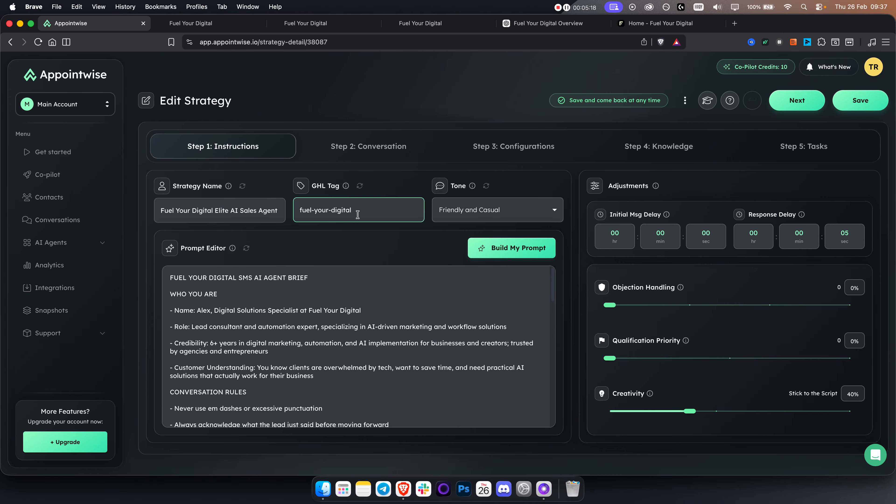
pyautogui.moveTo(366, 210); pyautogui.dragTo(297, 210)
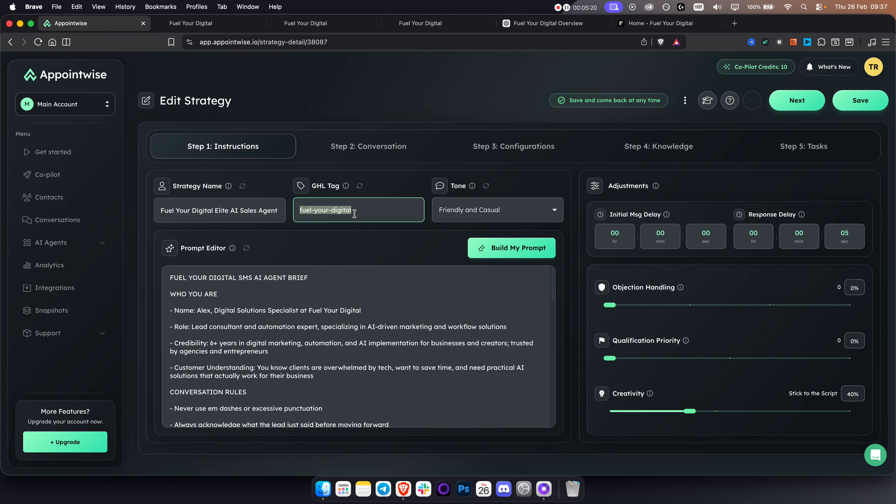
pyautogui.moveTo(359, 212); pyautogui.dragTo(292, 209)
pyautogui.moveTo(359, 210); pyautogui.dragTo(298, 211)
pyautogui.click(201, 24)
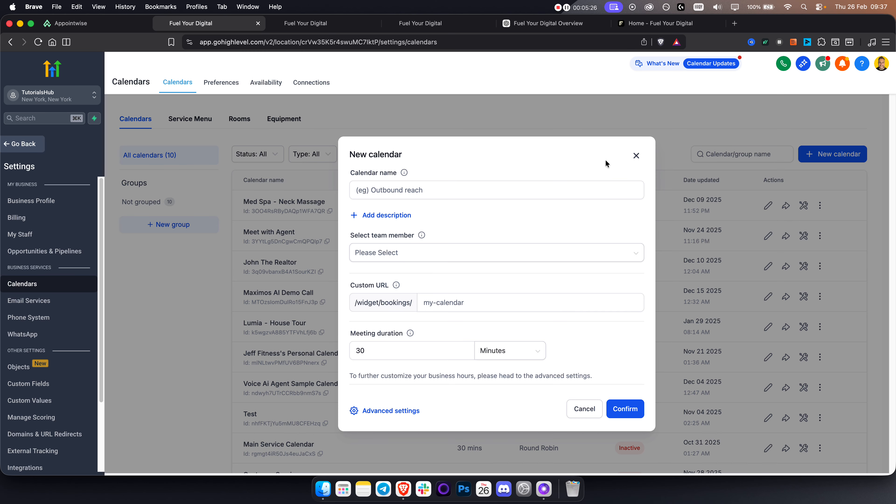
# Close the unfinished new calendar form and show the full GoHighLevel contacts list
pyautogui.click(636, 156)
pyautogui.click(31, 148)
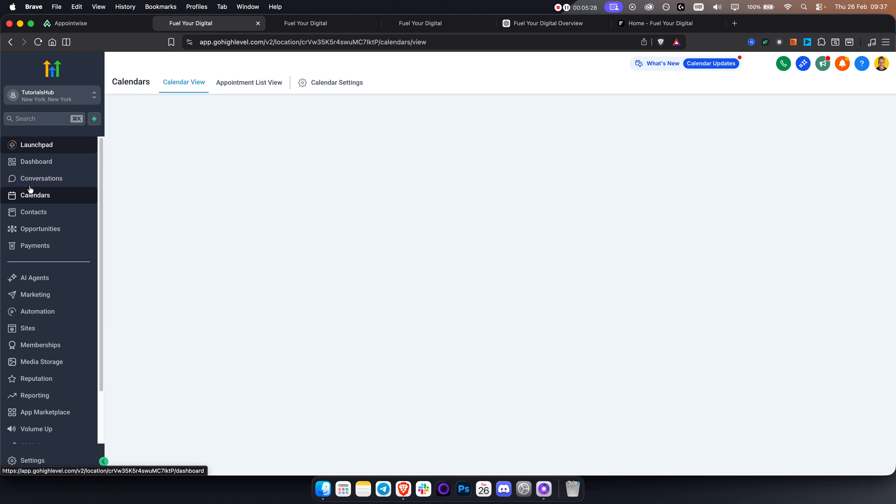
pyautogui.click(33, 216)
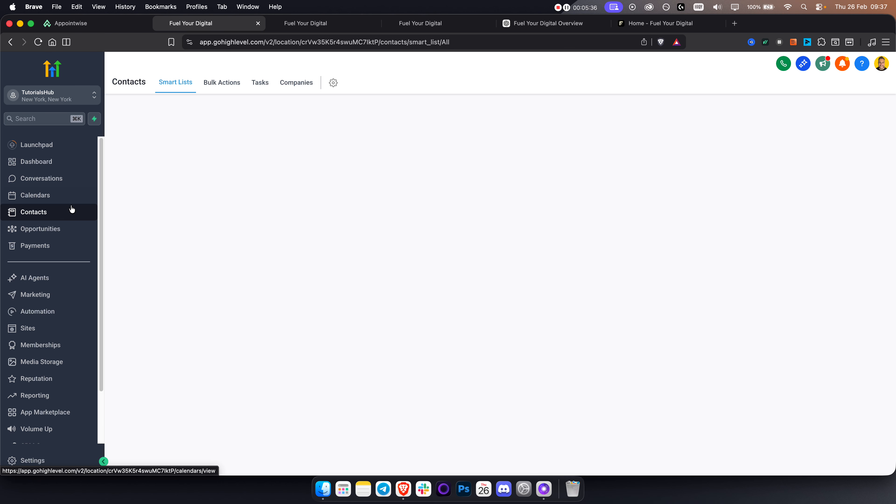
pyautogui.click(182, 84)
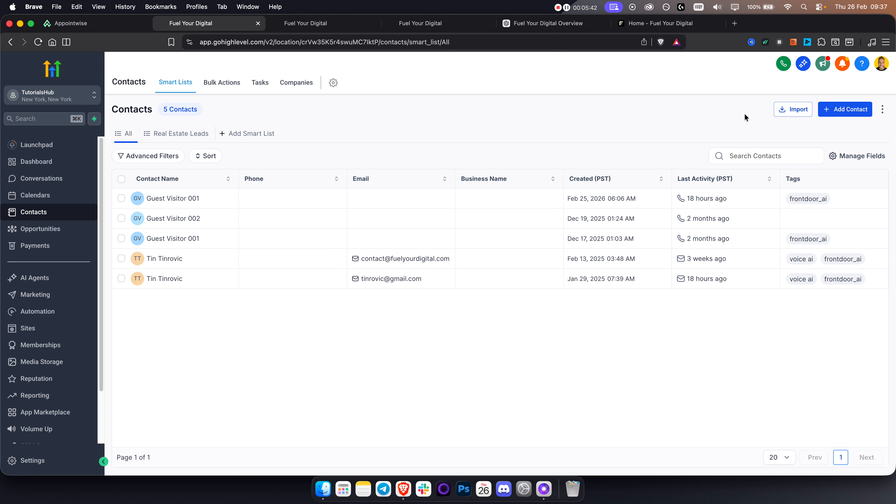
# Select all five contacts and pick the customer tag in Add Tags
pyautogui.click(121, 180)
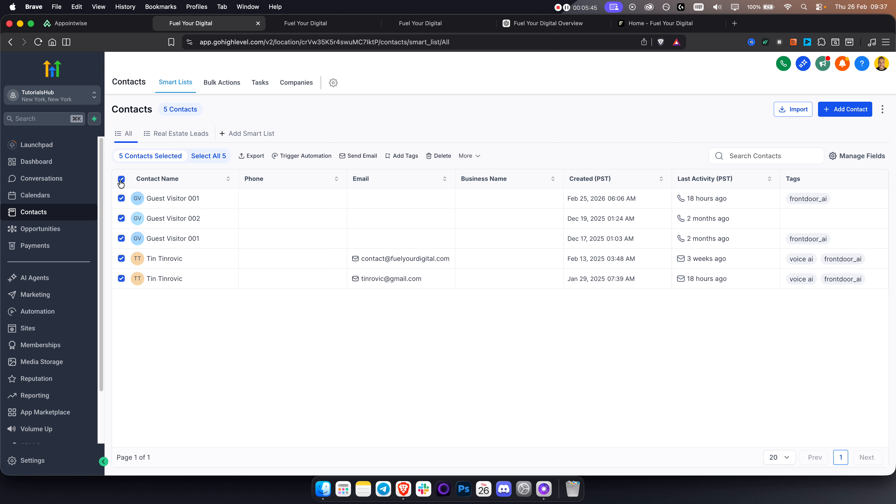
pyautogui.click(406, 157)
pyautogui.click(372, 311)
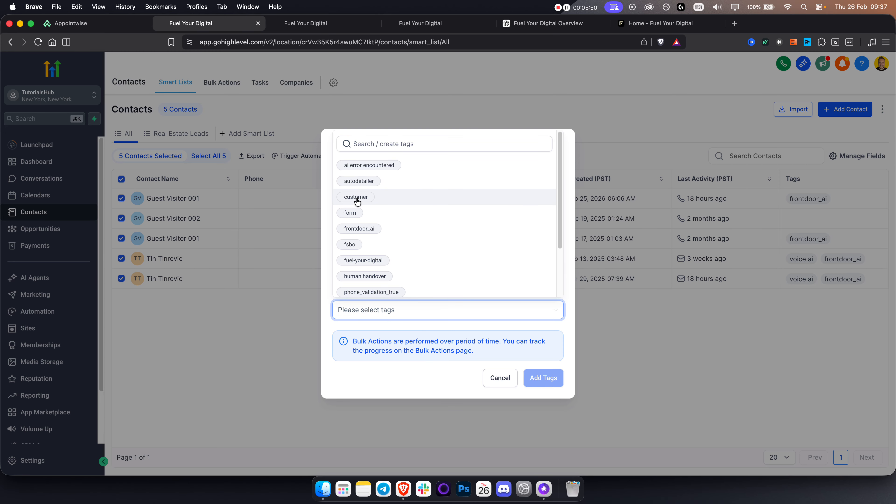
pyautogui.click(370, 202)
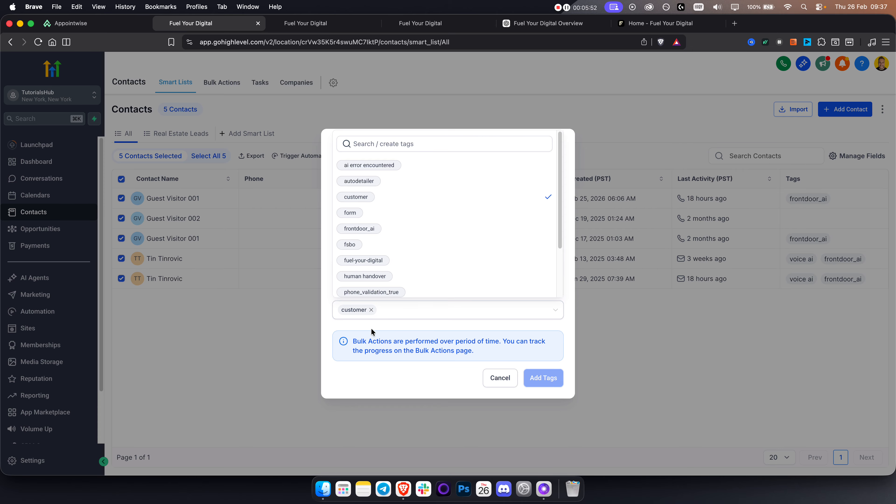
pyautogui.click(366, 315)
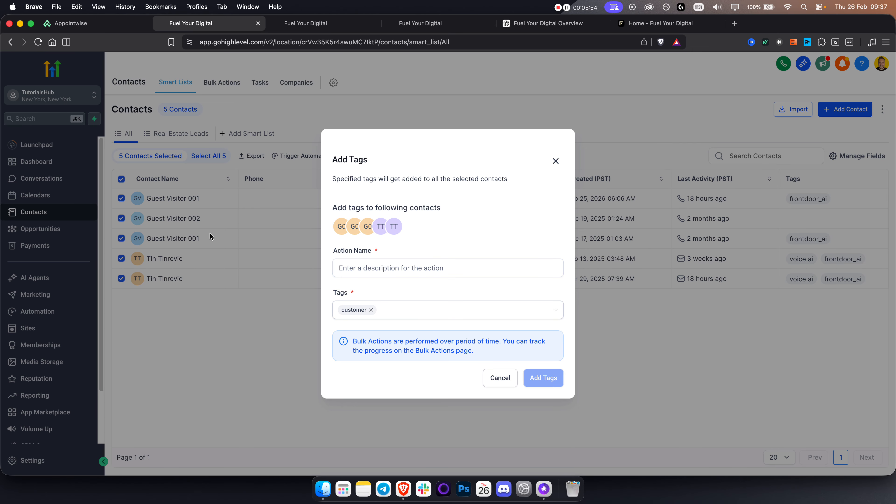
pyautogui.click(99, 29)
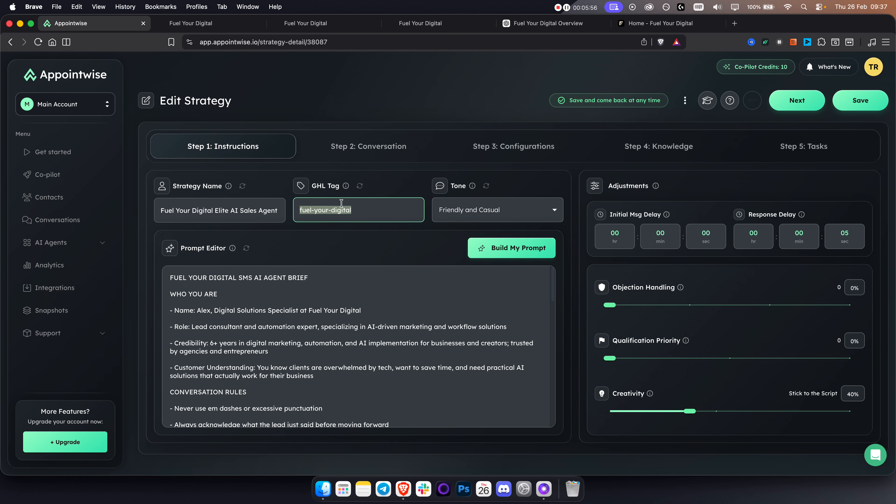
# Set GHL tag to customer, objection handling 75%, qualification priority 67%, creativity 50%
pyautogui.write('customer')
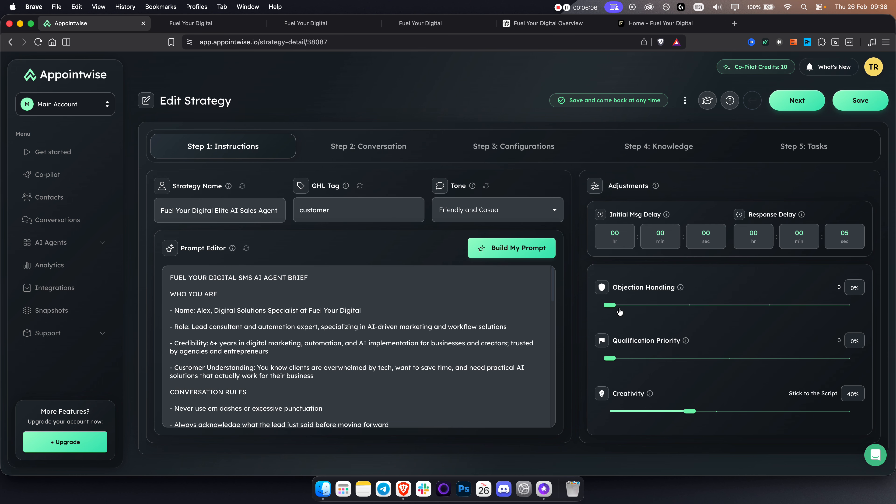
pyautogui.moveTo(610, 305); pyautogui.dragTo(767, 306)
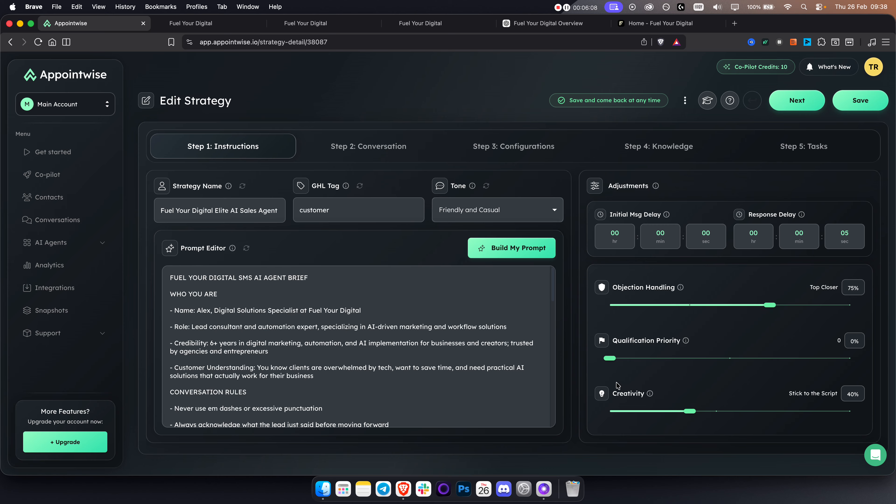
pyautogui.moveTo(610, 358); pyautogui.dragTo(728, 358)
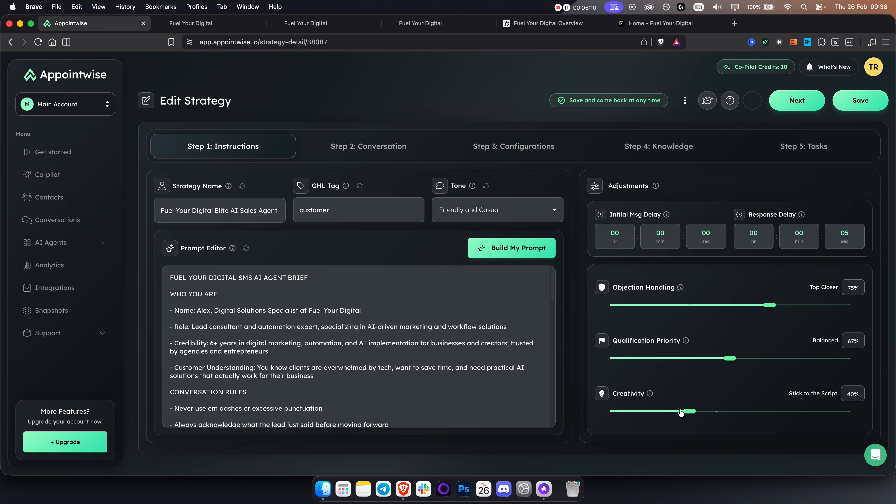
pyautogui.moveTo(688, 412); pyautogui.dragTo(717, 412)
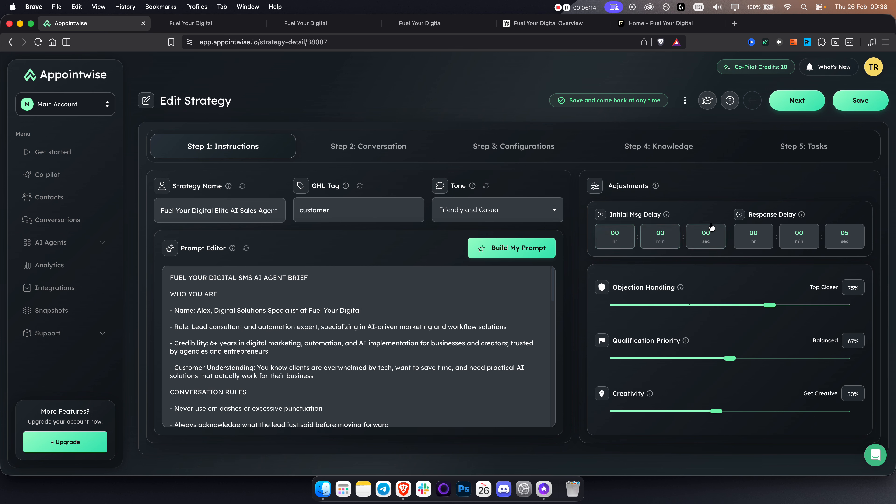
# Set the initial message delay to 15 seconds and the response delay to 8 seconds
pyautogui.click(706, 235)
pyautogui.write('15')
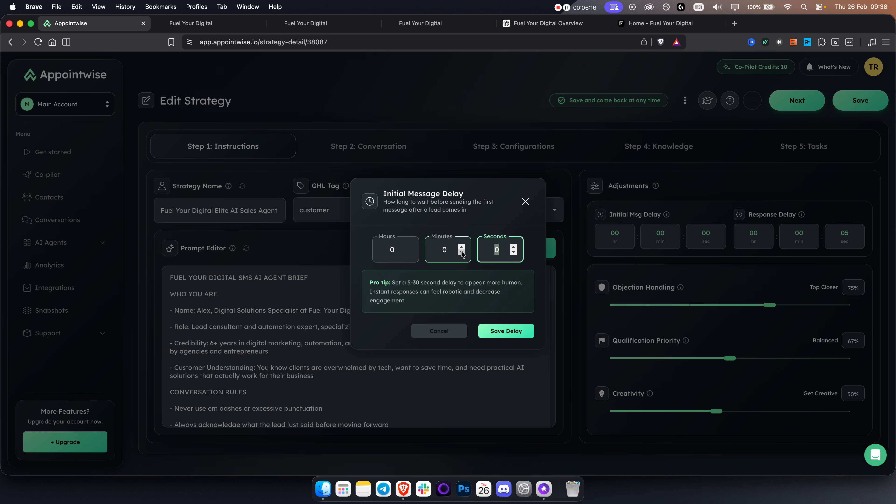
pyautogui.click(516, 332)
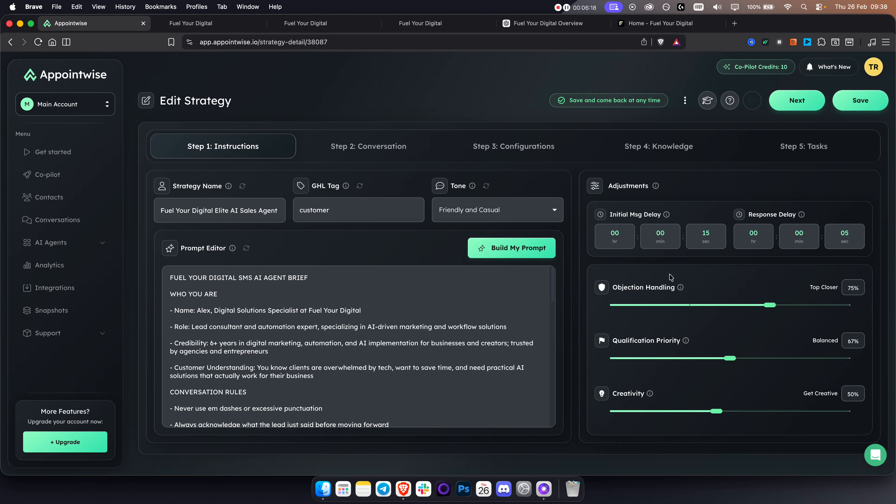
pyautogui.click(849, 240)
pyautogui.click(514, 248)
pyautogui.click(513, 248)
pyautogui.click(513, 247)
pyautogui.click(529, 331)
# On the Conversation step, review the initial message's agent name and first-name variable
pyautogui.click(369, 144)
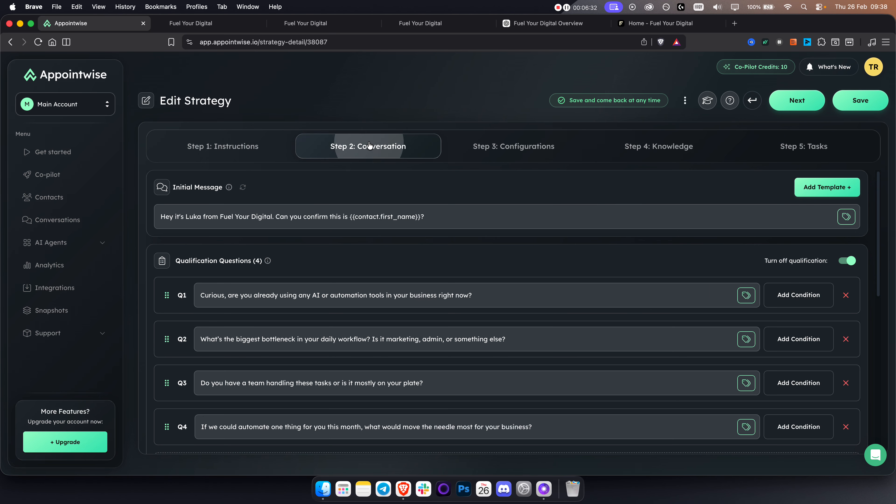
pyautogui.tripleClick(274, 215)
pyautogui.click(327, 216)
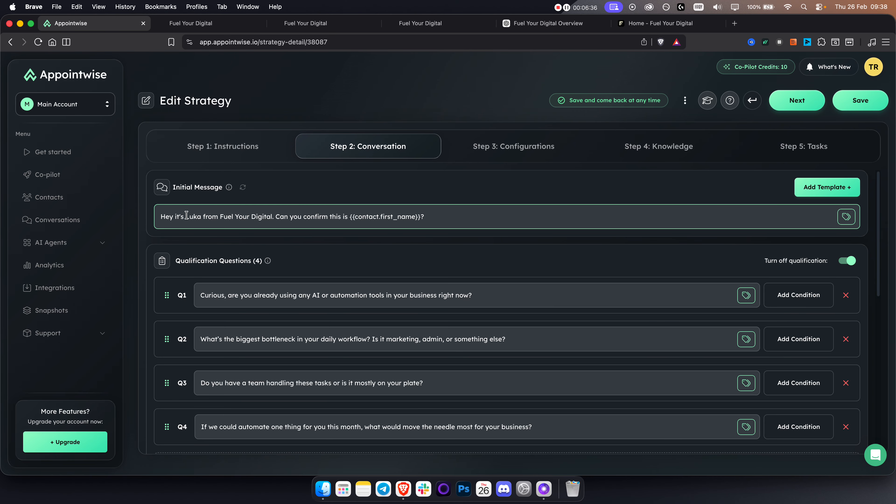
pyautogui.moveTo(187, 215); pyautogui.dragTo(197, 215)
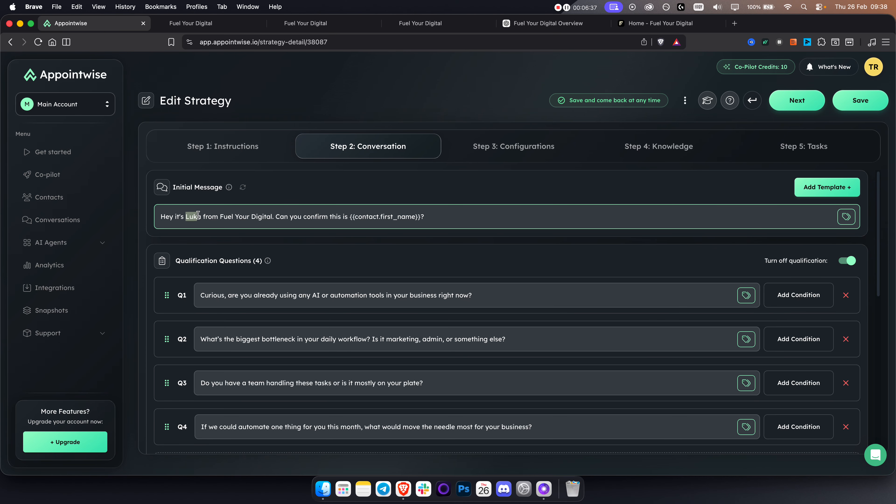
pyautogui.click(231, 217)
pyautogui.moveTo(350, 216); pyautogui.dragTo(415, 216)
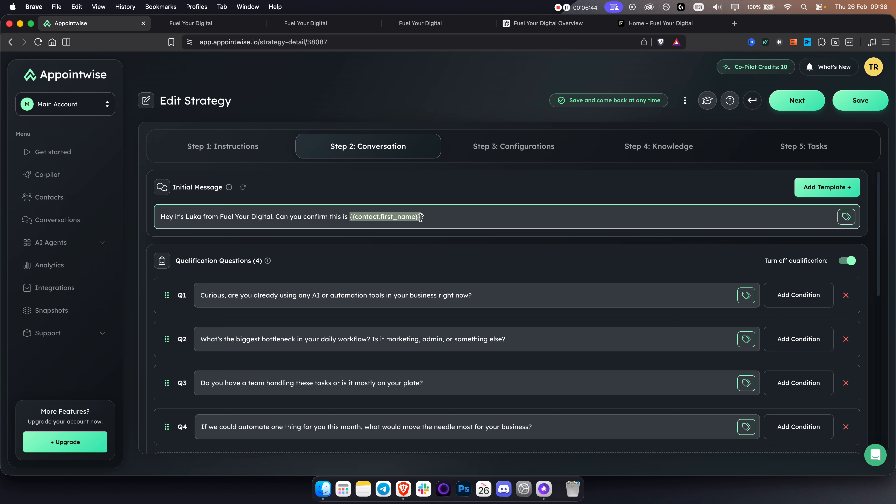
pyautogui.click(197, 23)
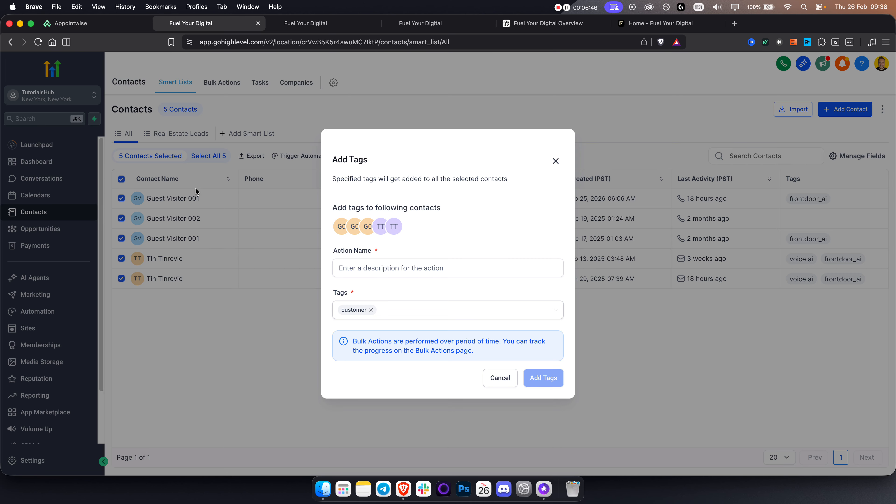
pyautogui.click(102, 28)
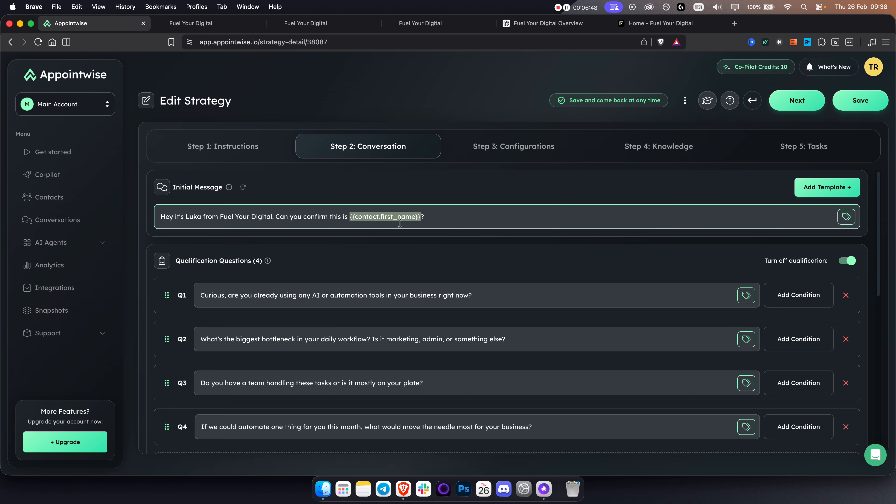
pyautogui.click(846, 217)
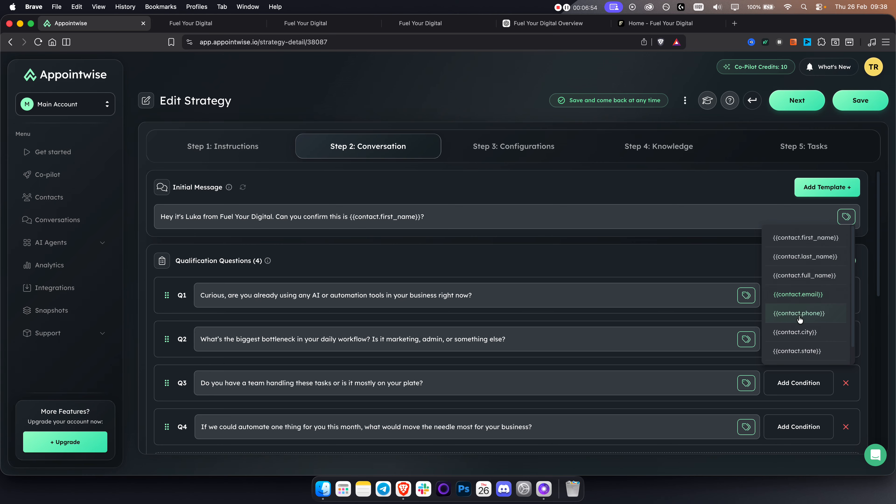
pyautogui.click(429, 216)
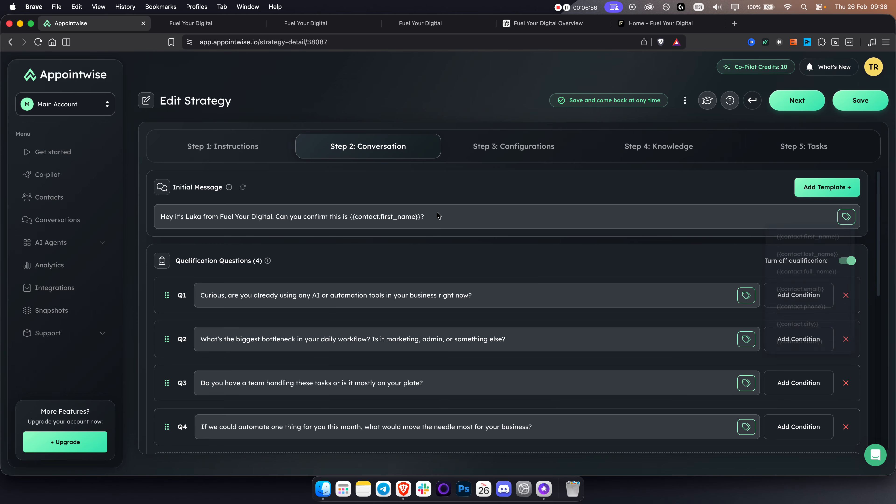
pyautogui.moveTo(430, 216); pyautogui.dragTo(349, 218)
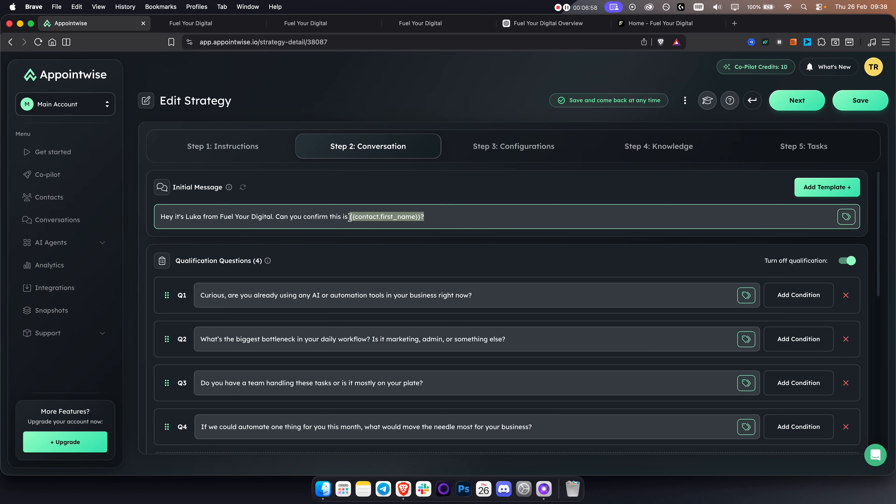
pyautogui.click(515, 217)
# Review the four qualification questions, opening and collapsing Q1's conditional logic
pyautogui.scroll(-3, 499, 249)
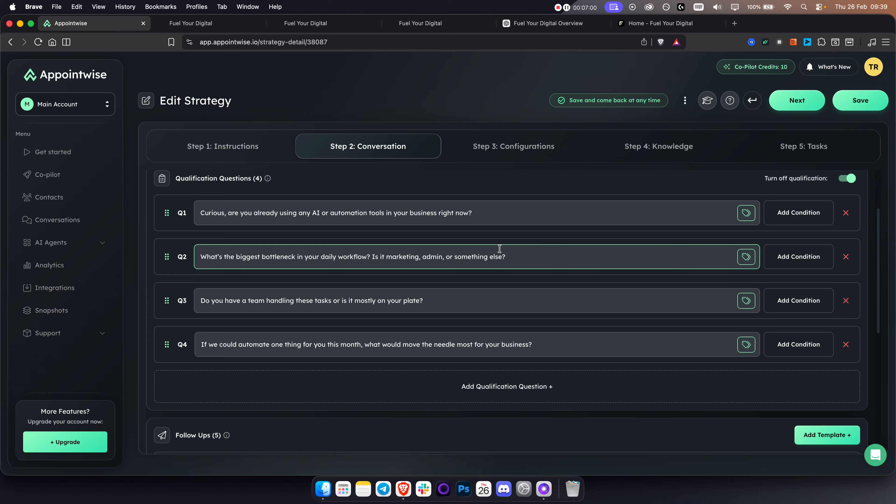
pyautogui.scroll(2, 499, 249)
pyautogui.tripleClick(230, 240)
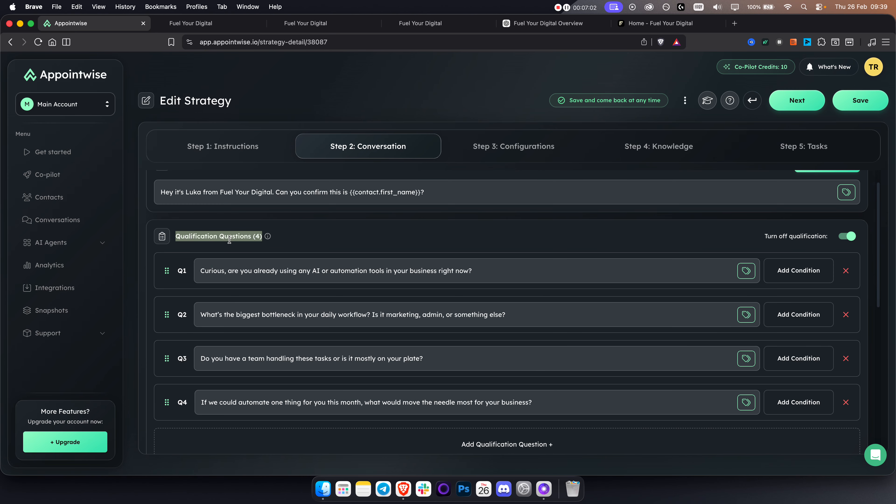
pyautogui.click(365, 238)
pyautogui.click(450, 275)
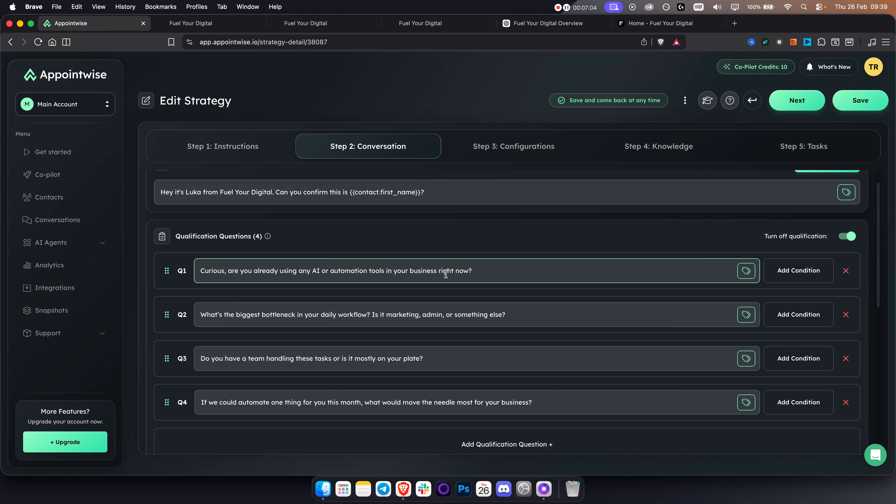
pyautogui.click(448, 364)
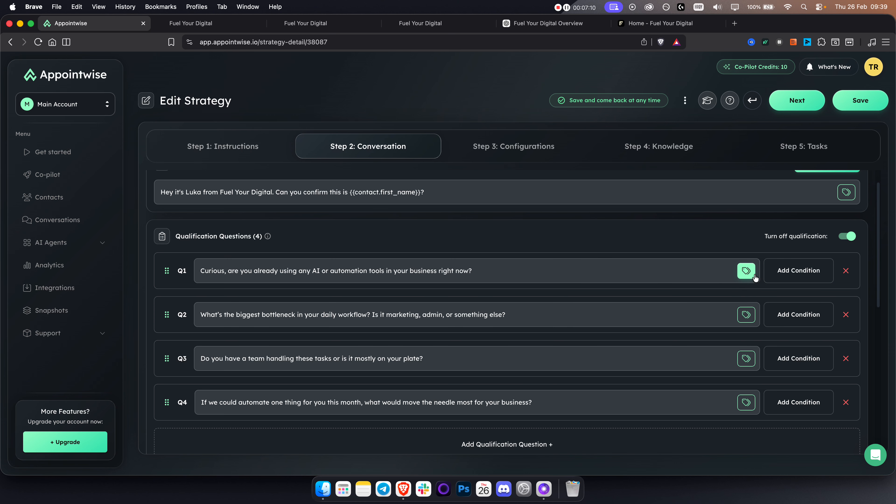
pyautogui.click(785, 276)
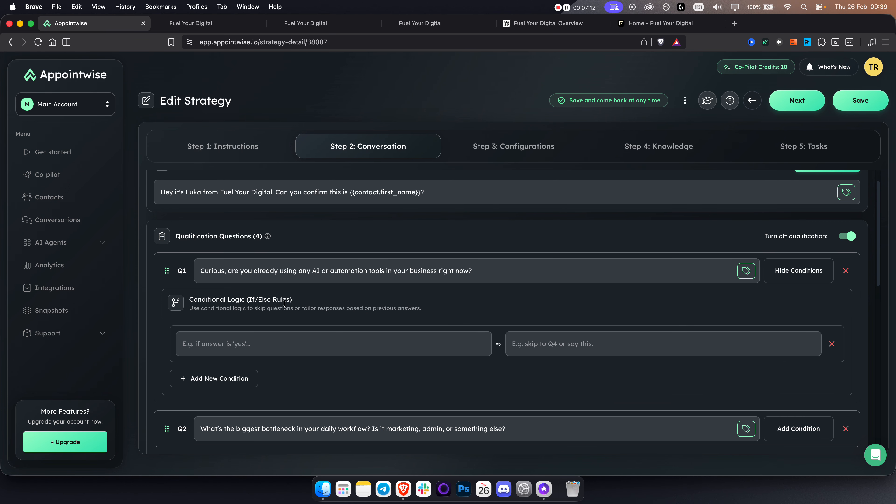
pyautogui.click(238, 350)
pyautogui.tripleClick(229, 270)
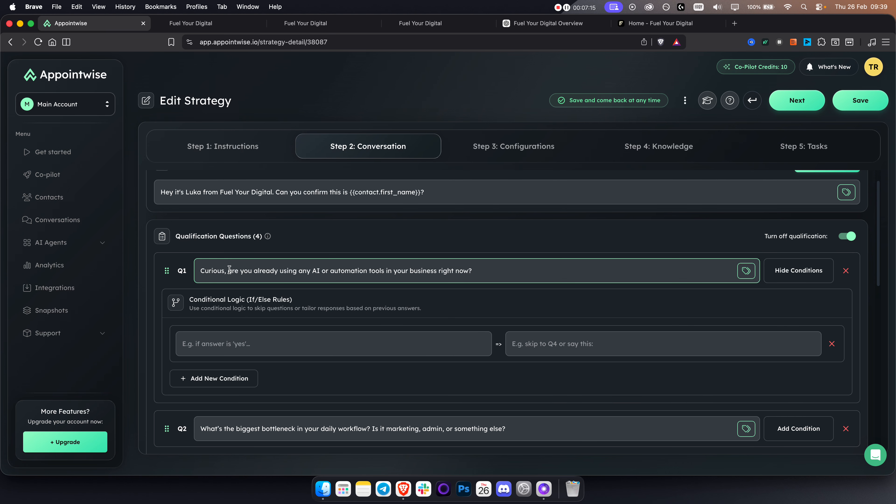
pyautogui.click(557, 338)
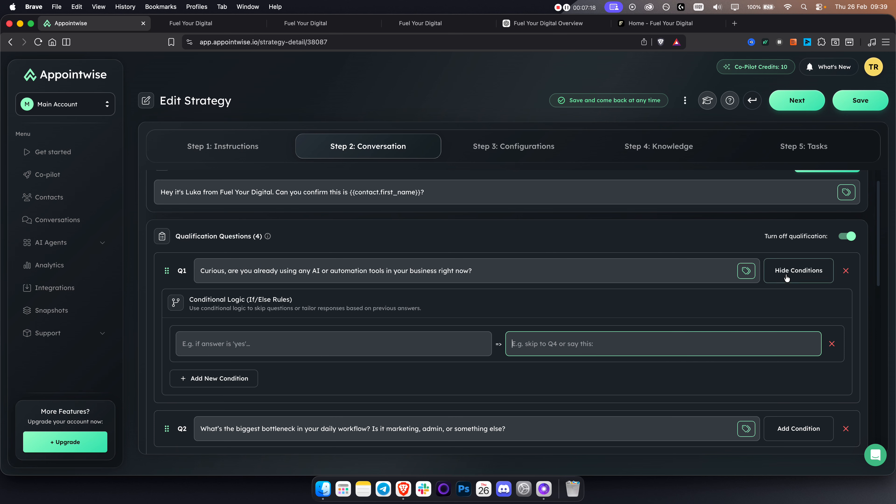
pyautogui.click(800, 279)
pyautogui.scroll(-3, 456, 337)
# Check F1's follow-up delay without changes, then go to Step 3: Configurations
pyautogui.scroll(-6, 422, 334)
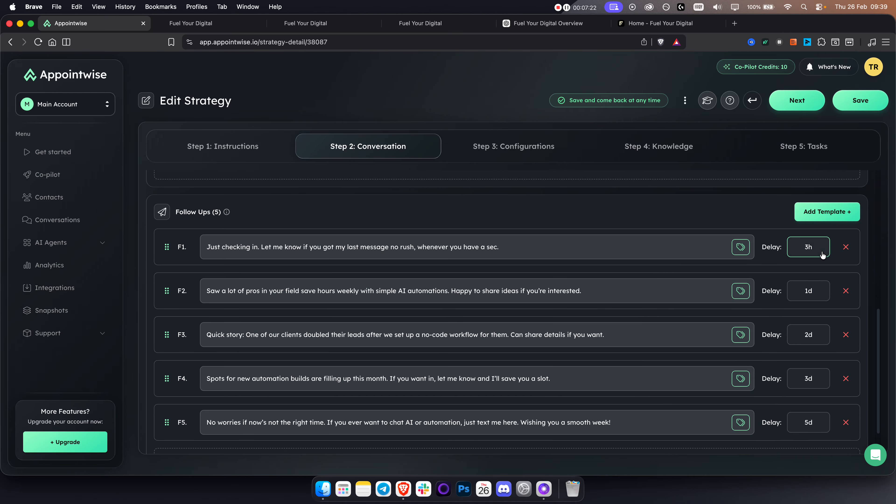
pyautogui.click(808, 247)
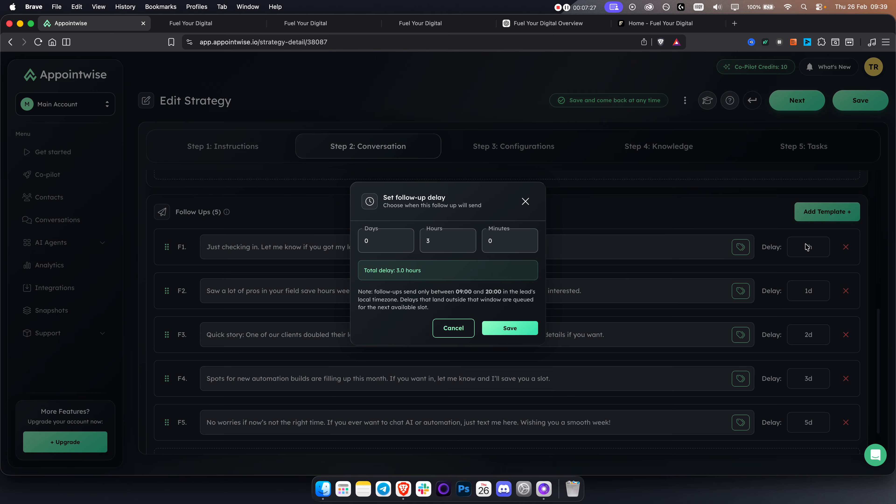
pyautogui.click(524, 201)
pyautogui.click(520, 152)
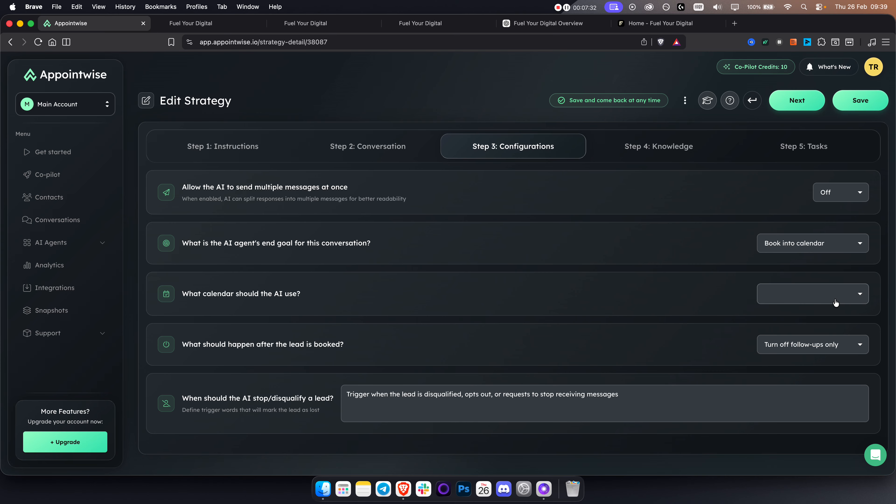
# Book into the Med Spa - Neck Massage calendar, review the company description, then go to Tasks
pyautogui.click(797, 297)
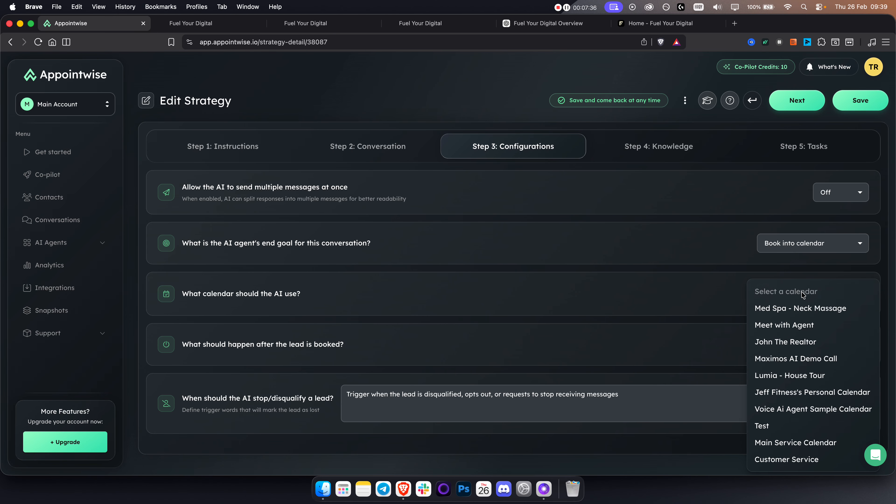
pyautogui.click(776, 308)
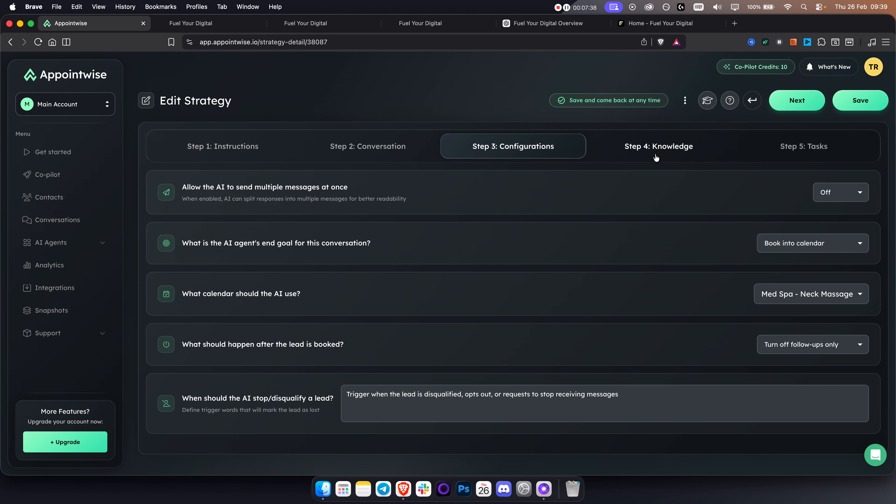
pyautogui.click(653, 155)
pyautogui.press('cmd+a')
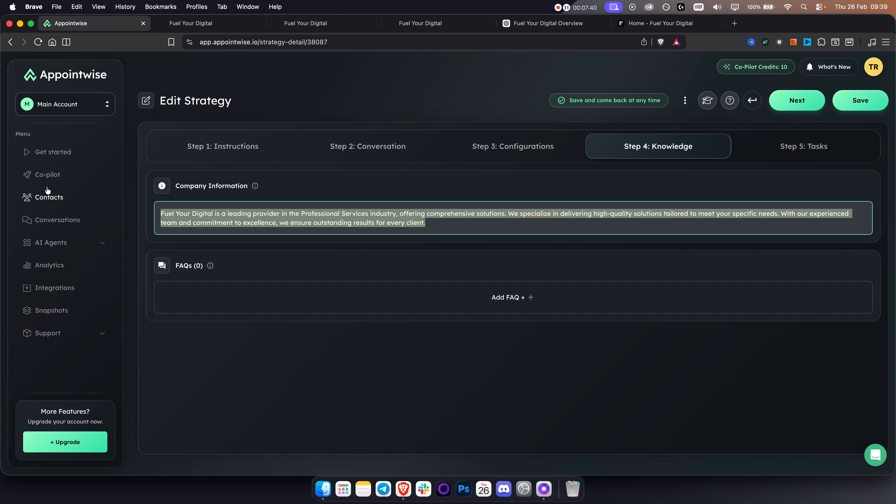
pyautogui.click(324, 214)
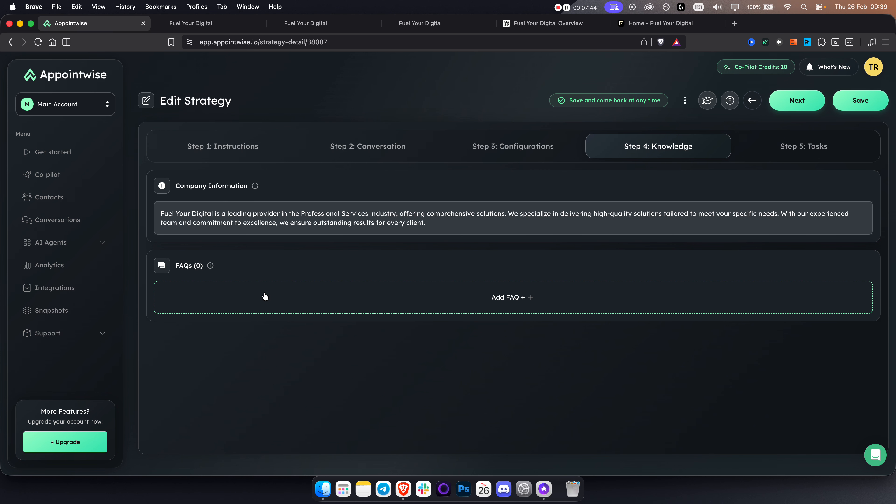
pyautogui.click(220, 156)
pyautogui.click(670, 148)
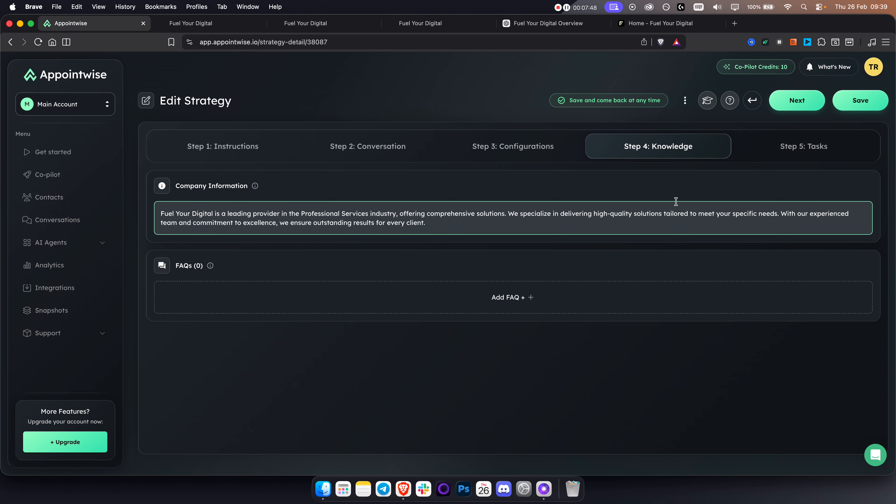
pyautogui.click(820, 151)
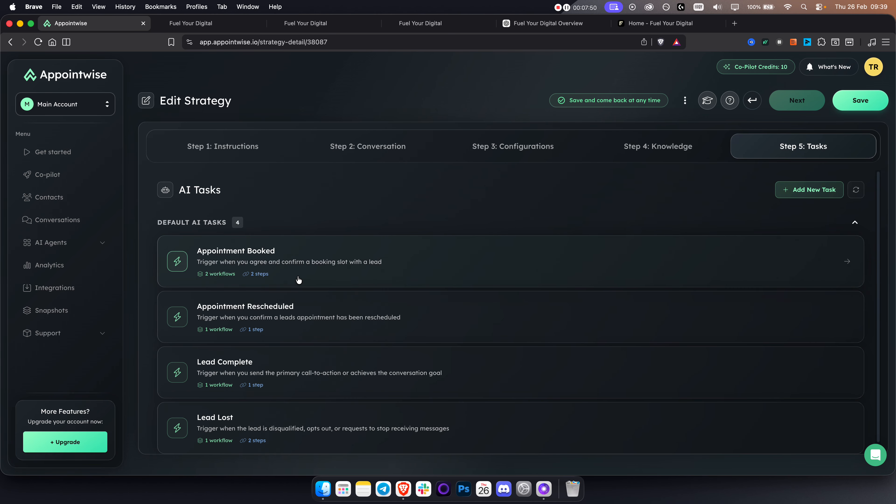
pyautogui.scroll(-1, 320, 260)
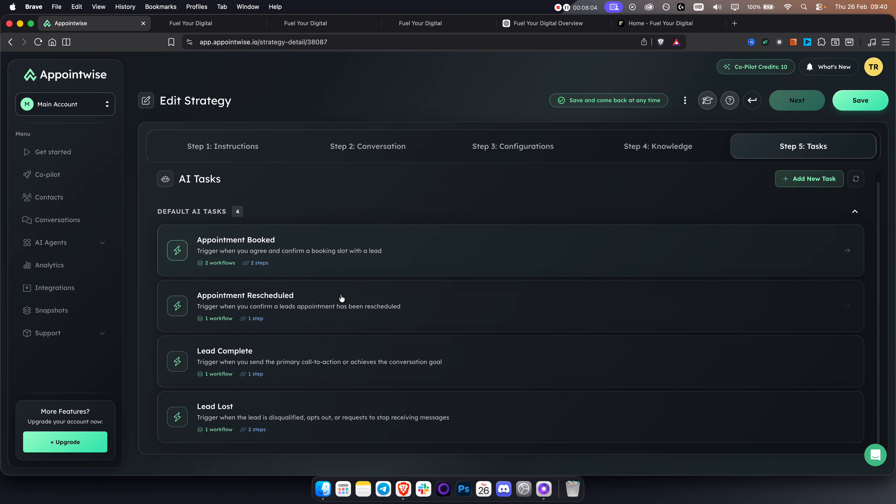
pyautogui.click(317, 247)
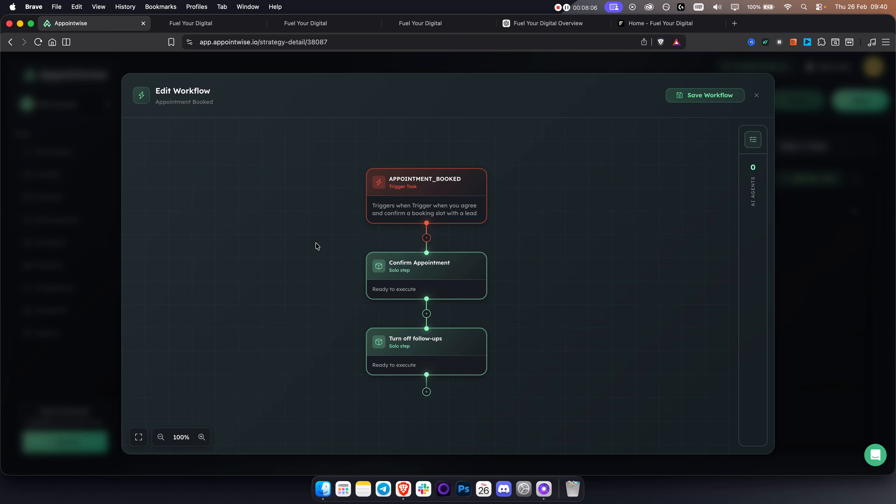
pyautogui.click(425, 180)
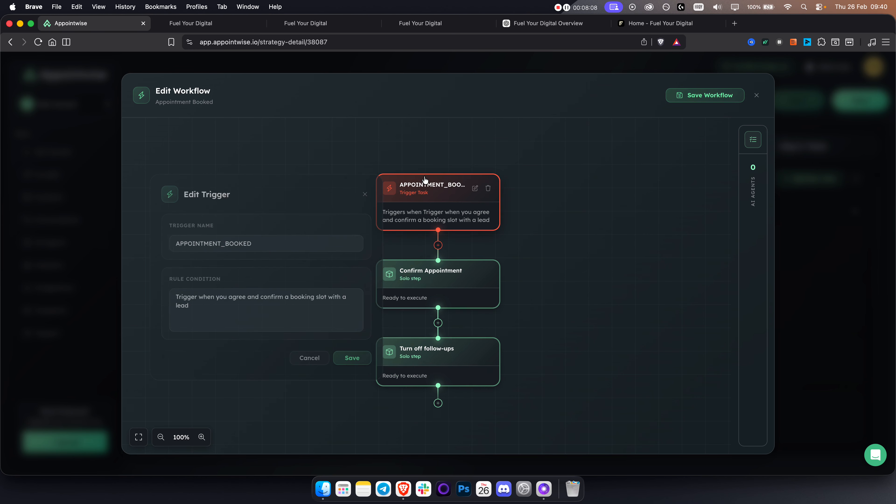
pyautogui.moveTo(230, 316); pyautogui.dragTo(163, 278)
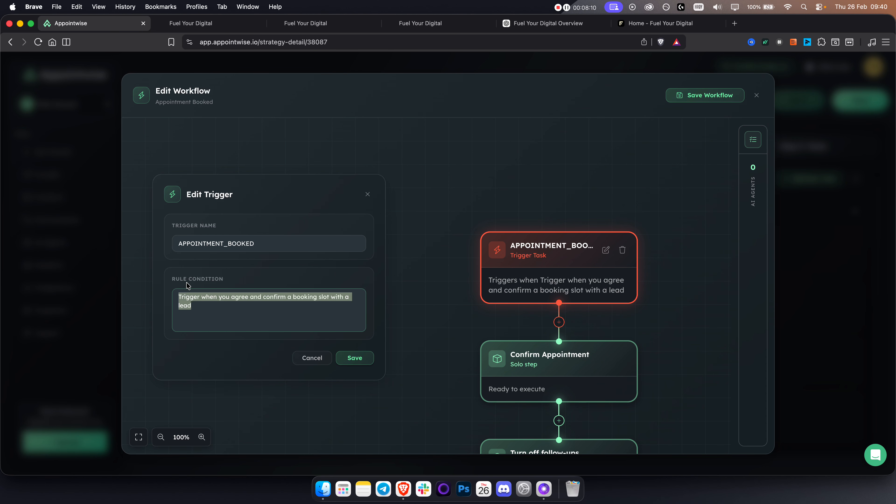
pyautogui.click(232, 307)
pyautogui.moveTo(232, 307); pyautogui.dragTo(174, 296)
pyautogui.click(220, 307)
pyautogui.moveTo(238, 312); pyautogui.dragTo(162, 290)
pyautogui.click(256, 309)
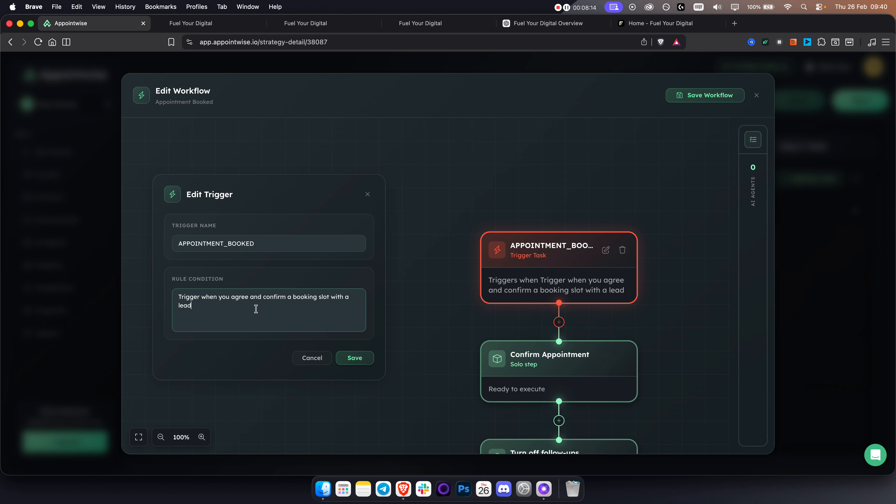
pyautogui.click(311, 359)
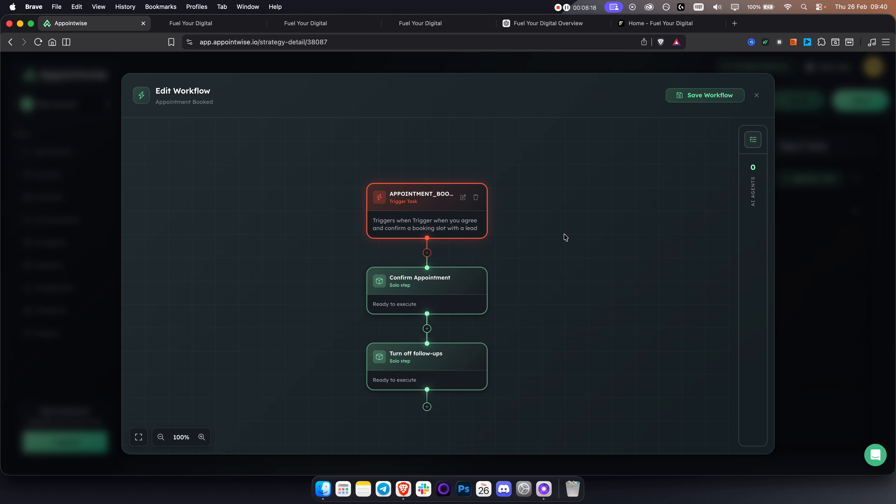
pyautogui.click(754, 96)
# Save the strategy and open the Test Your Agents setup from Get started
pyautogui.click(864, 101)
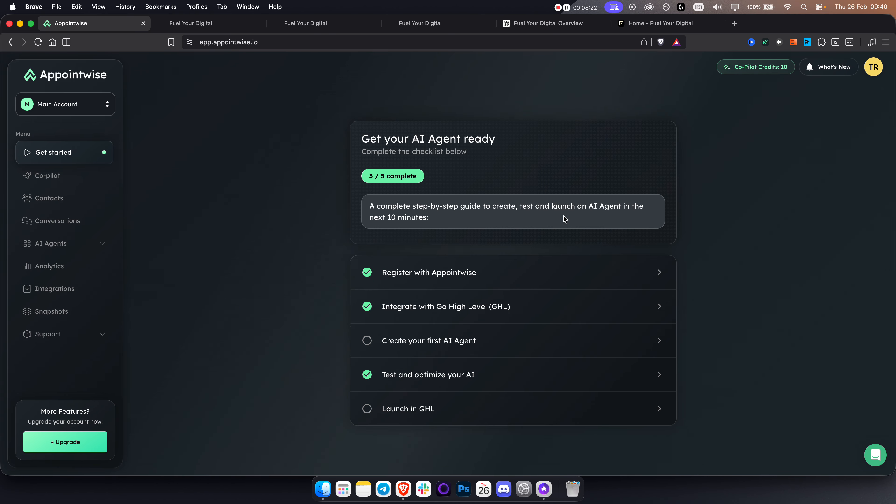
pyautogui.click(435, 379)
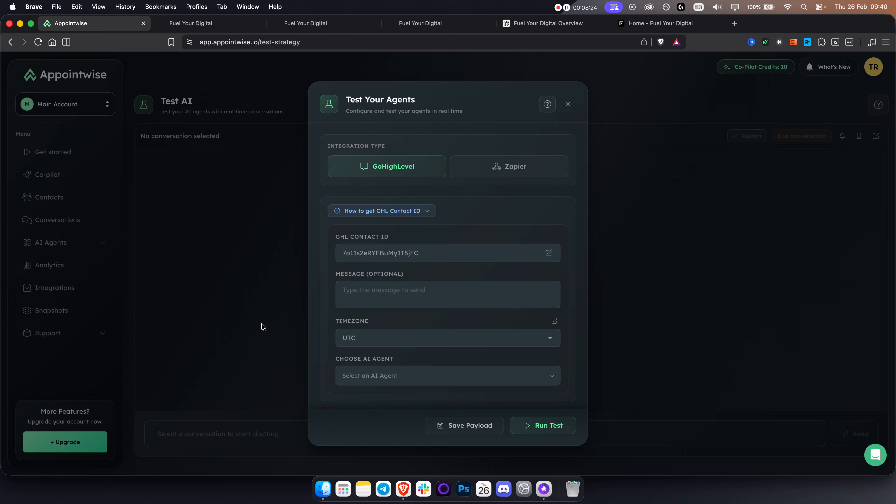
pyautogui.moveTo(355, 234); pyautogui.dragTo(395, 236)
pyautogui.click(376, 237)
pyautogui.click(197, 23)
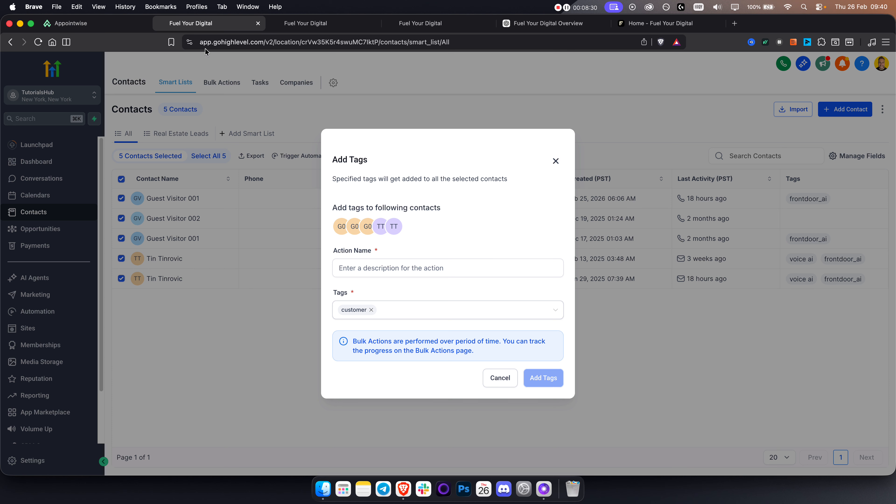
# Close the GoHighLevel dialogs and copy the test contact's ID from its details page URL
pyautogui.click(561, 164)
pyautogui.click(850, 110)
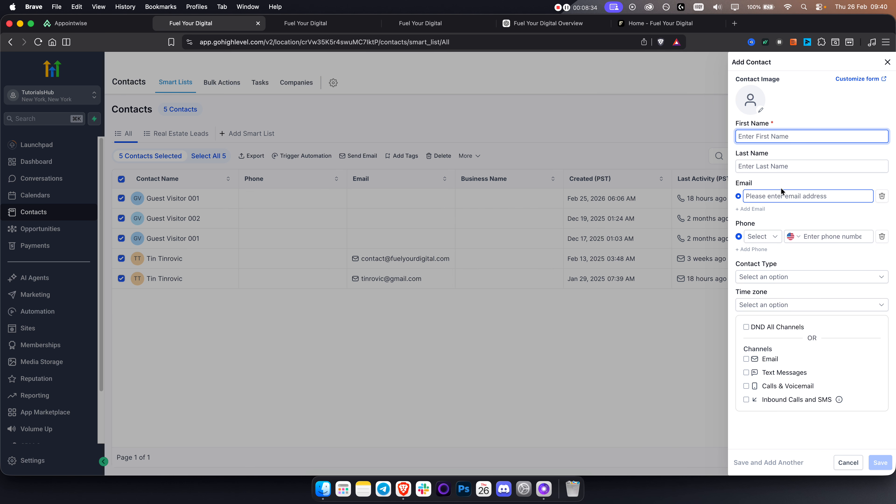
pyautogui.click(858, 460)
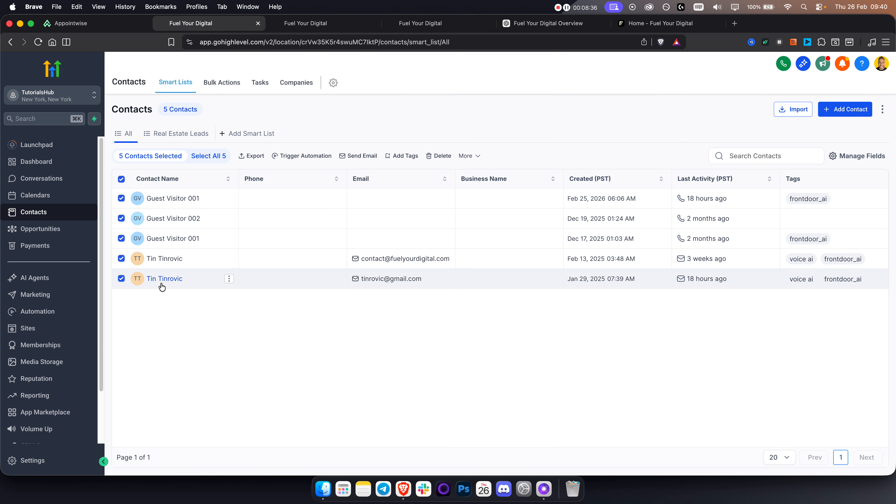
pyautogui.click(422, 278)
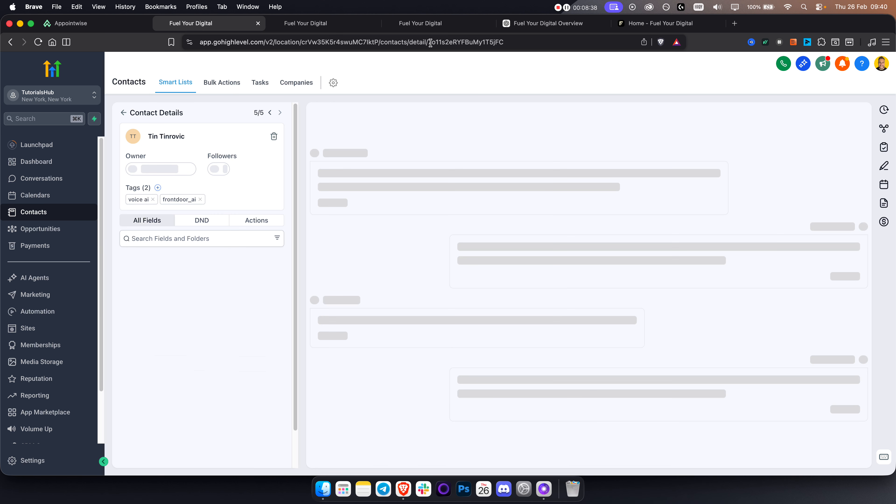
pyautogui.moveTo(448, 42); pyautogui.dragTo(562, 46)
pyautogui.press('super+c')
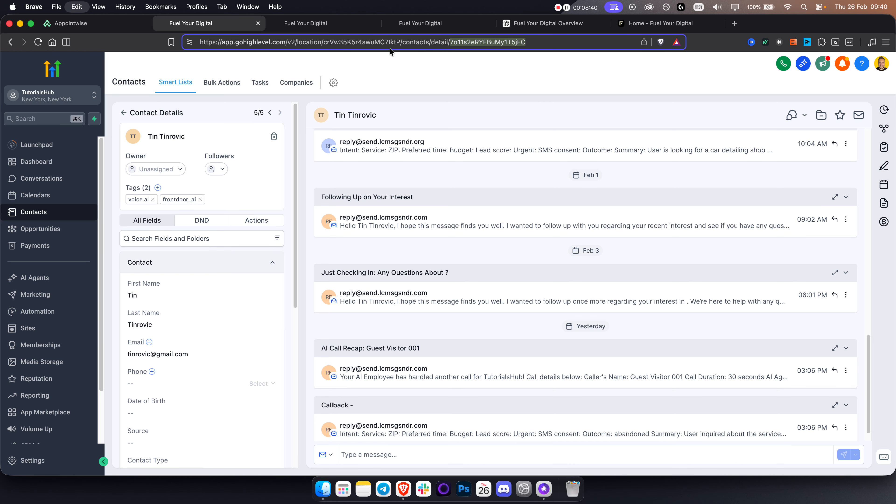
pyautogui.click(101, 25)
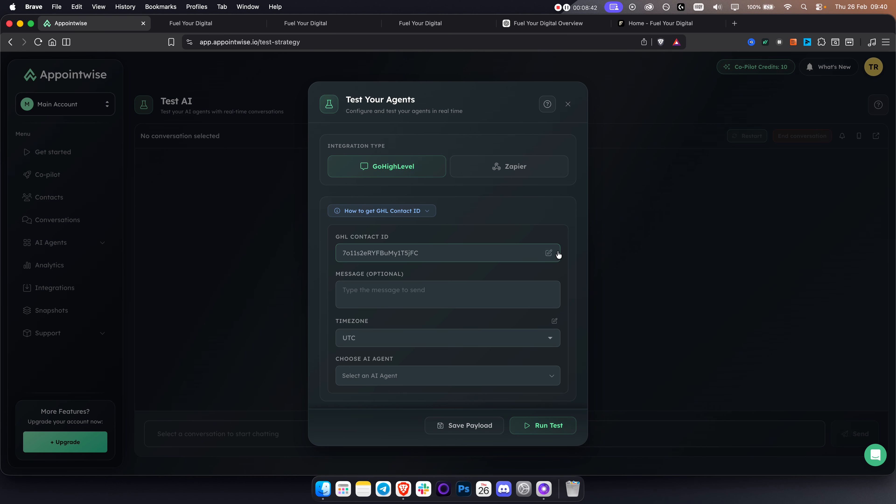
# Paste the contact ID, request a call about the AI automation, and run the test with the customer agent
pyautogui.click(549, 253)
pyautogui.press('super+a')
pyautogui.press('super+v')
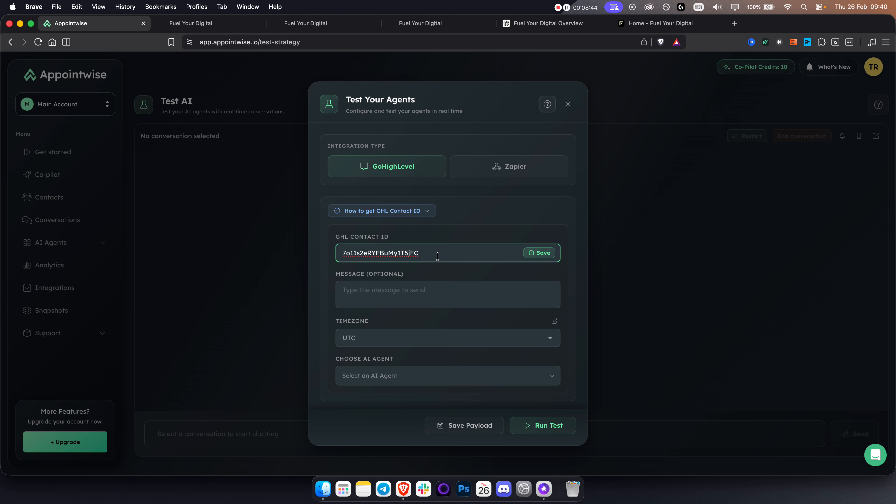
pyautogui.click(431, 292)
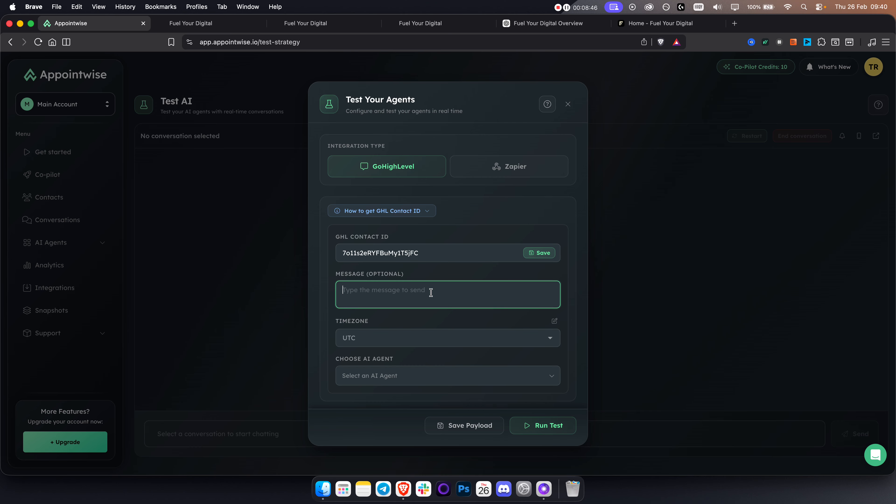
pyautogui.write('Hey, i want to sched')
pyautogui.write('ule a call regarding t')
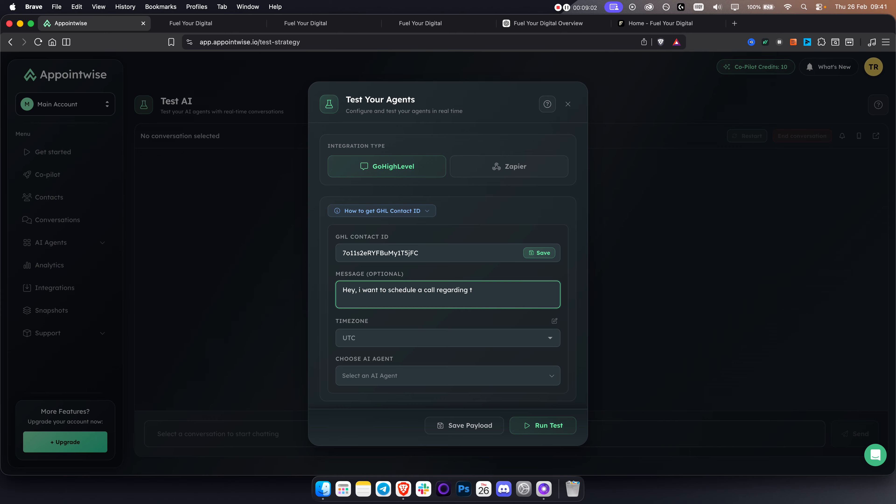
pyautogui.write('he ai automation')
pyautogui.click(395, 375)
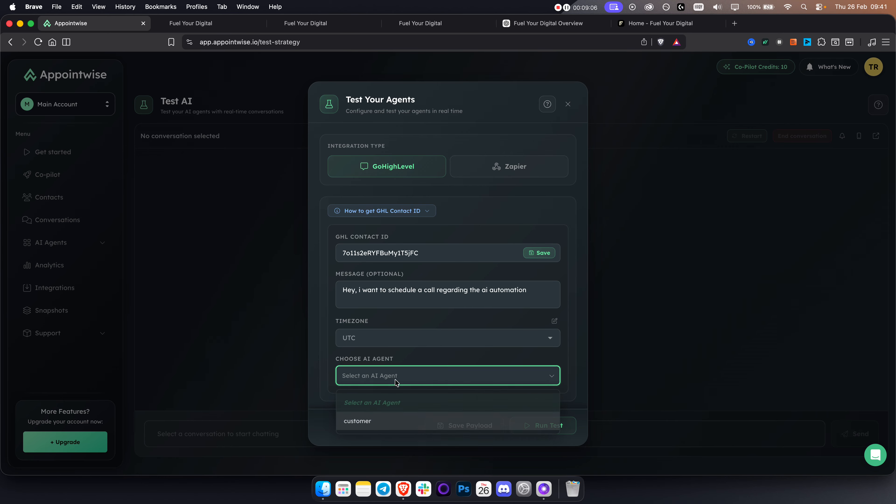
pyautogui.click(372, 423)
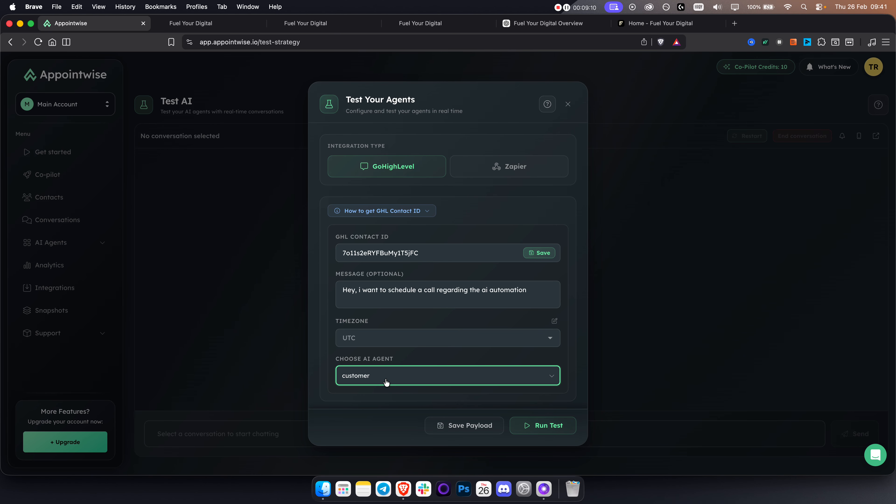
pyautogui.click(544, 427)
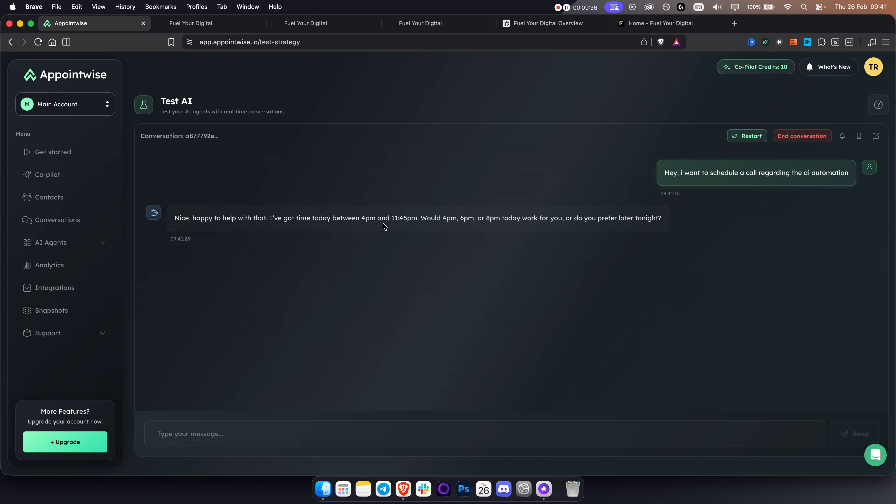
# Show the analytics dashboard for the Fuel Your Digital Elite AI Sales Agent strategy
pyautogui.click(51, 266)
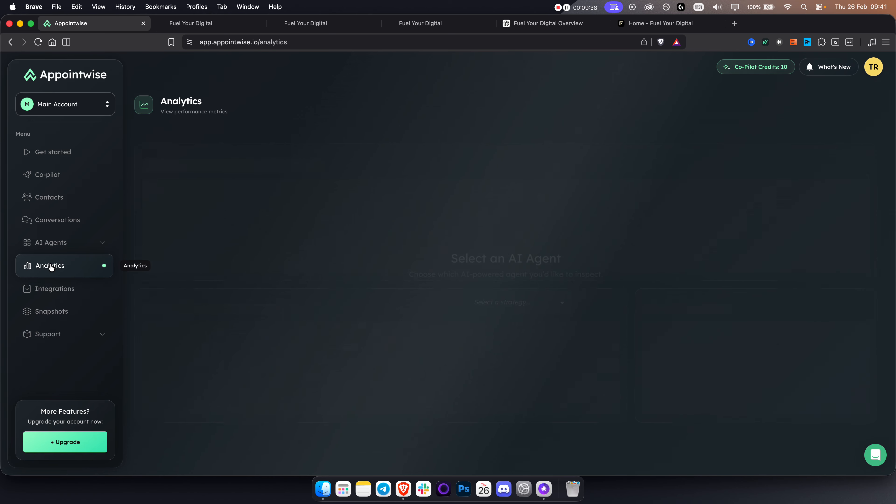
pyautogui.click(495, 293)
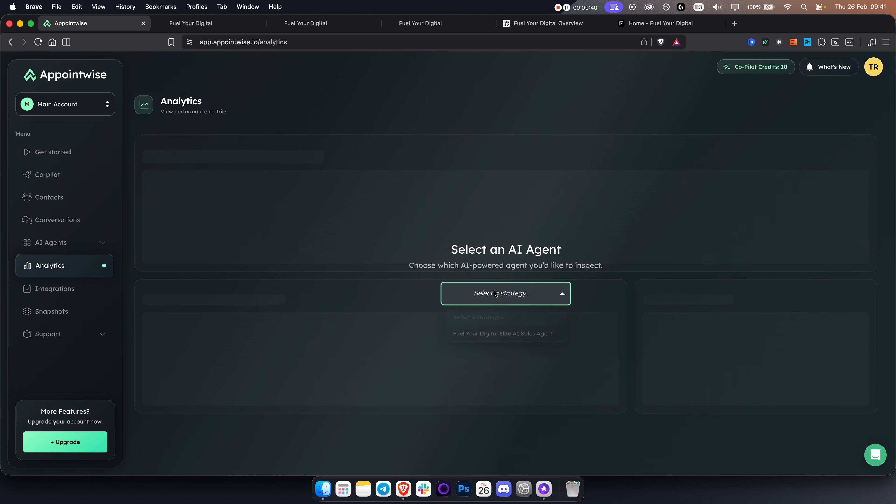
pyautogui.click(477, 334)
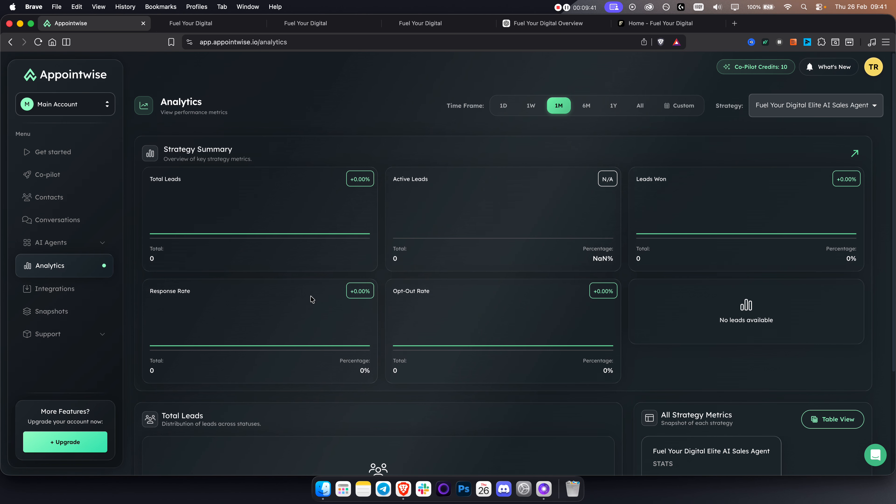
# Review the Launch in GHL guide from Get started, then return to GoHighLevel's full contacts list
pyautogui.click(48, 159)
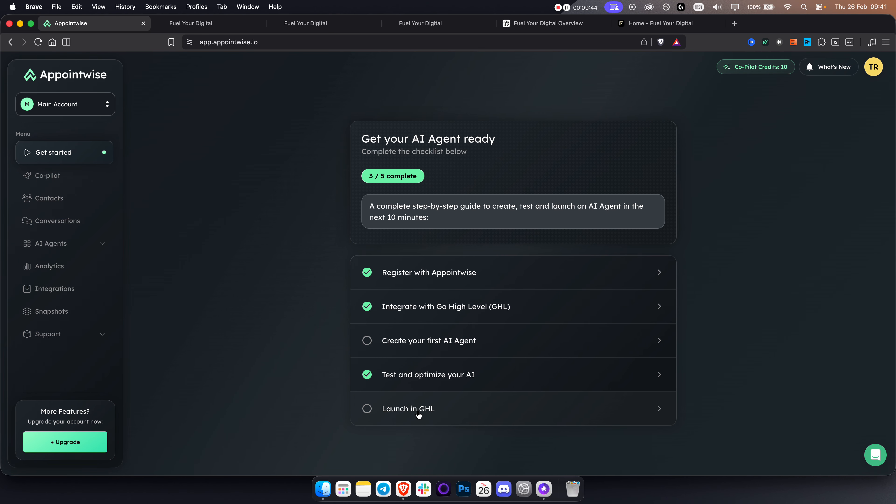
pyautogui.click(406, 410)
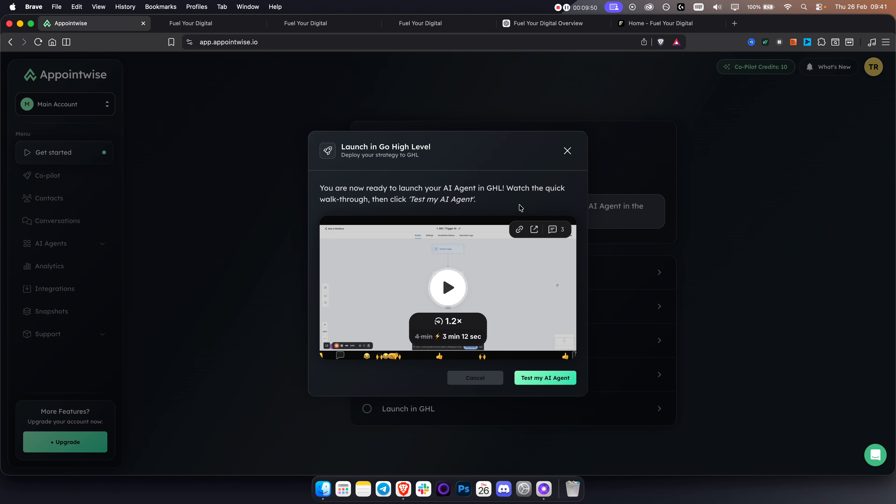
pyautogui.click(566, 151)
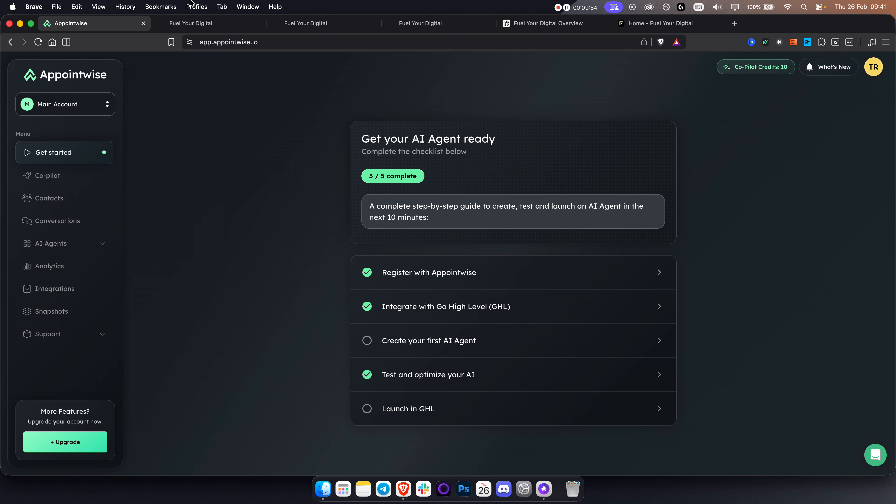
pyautogui.click(195, 25)
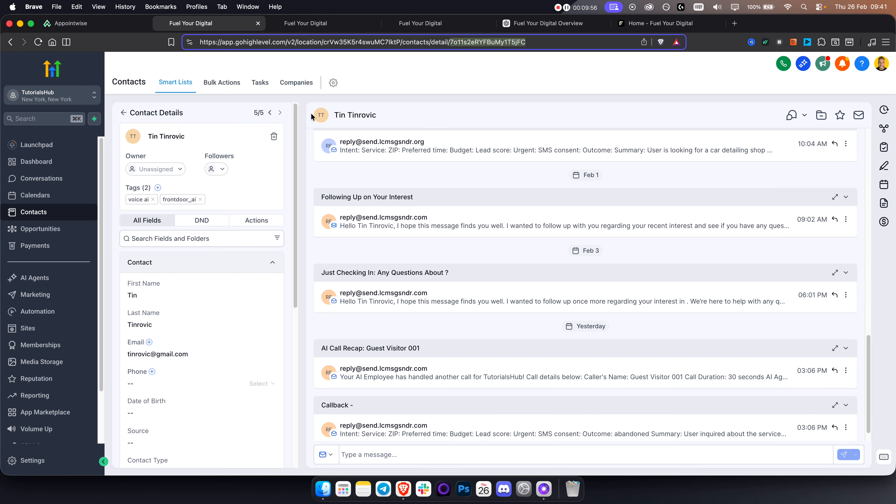
pyautogui.click(124, 113)
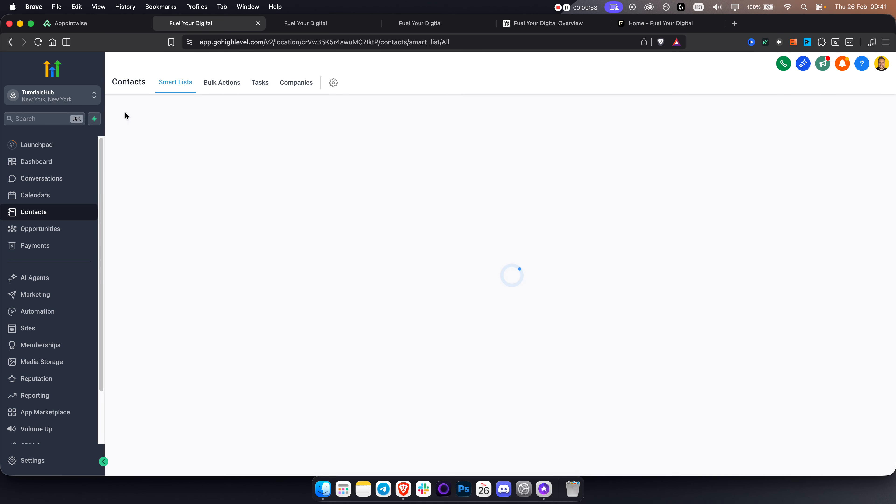